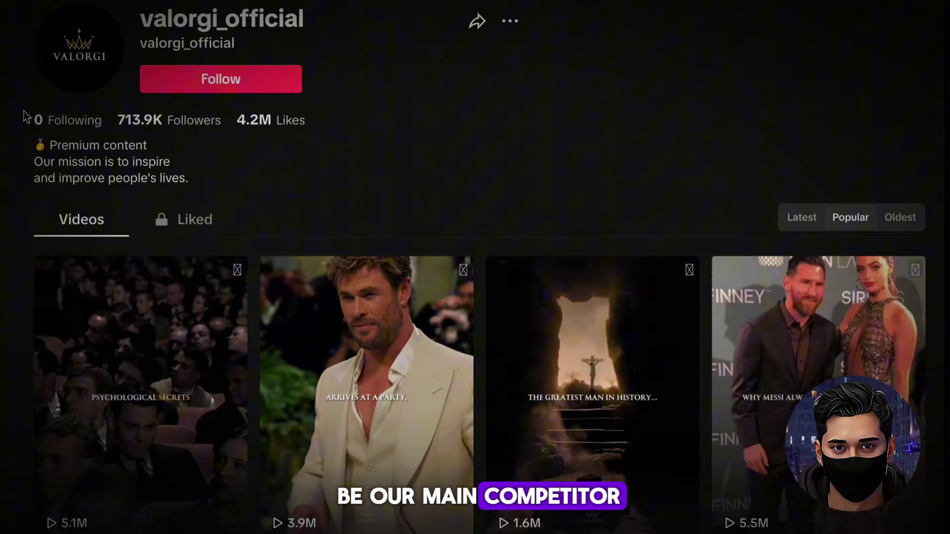
- Ask ChatGPT for a 1000-character story about a mistake that later turns into a win
{"action": "scroll", "coordinate": [26, 117], "scroll_direction": "down", "scroll_amount": 8}
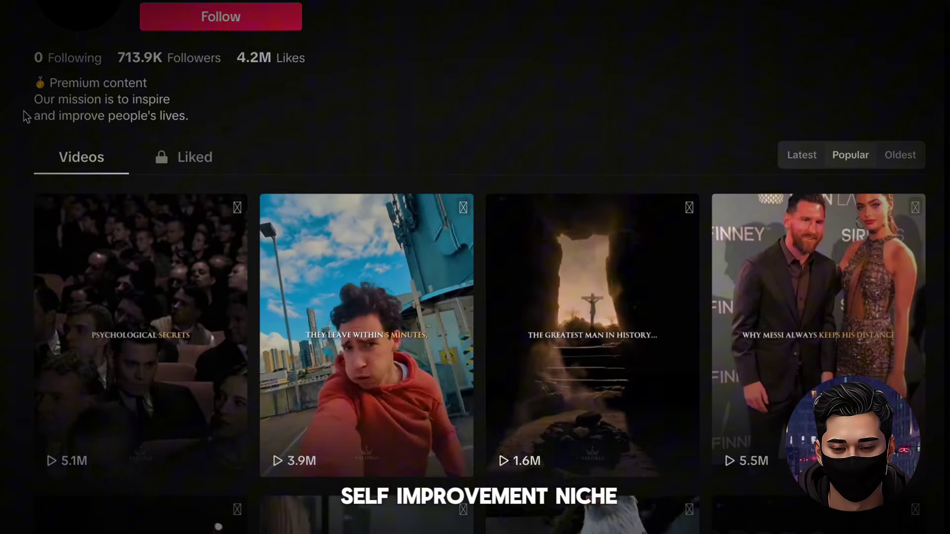
{"action": "scroll", "coordinate": [26, 117], "scroll_direction": "down", "scroll_amount": 14}
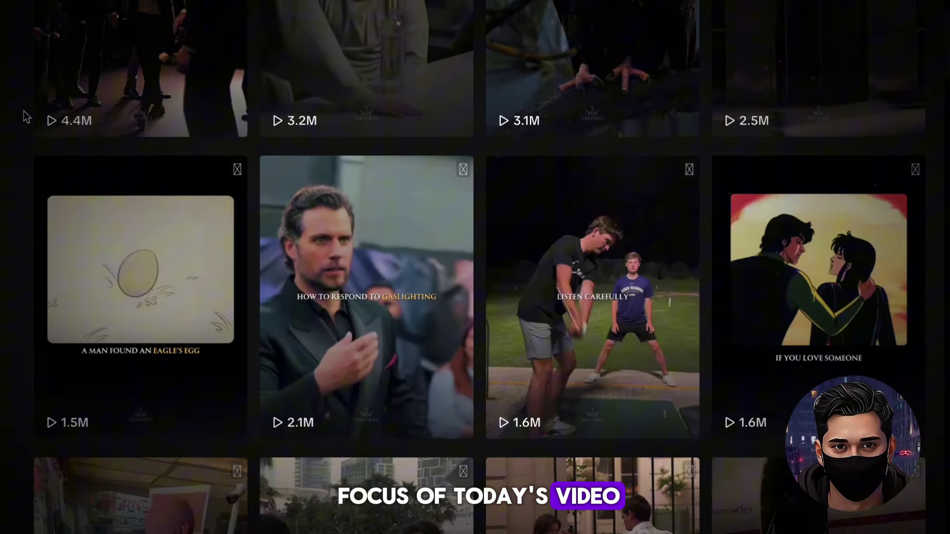
{"action": "scroll", "coordinate": [25, 117], "scroll_direction": "down", "scroll_amount": 17}
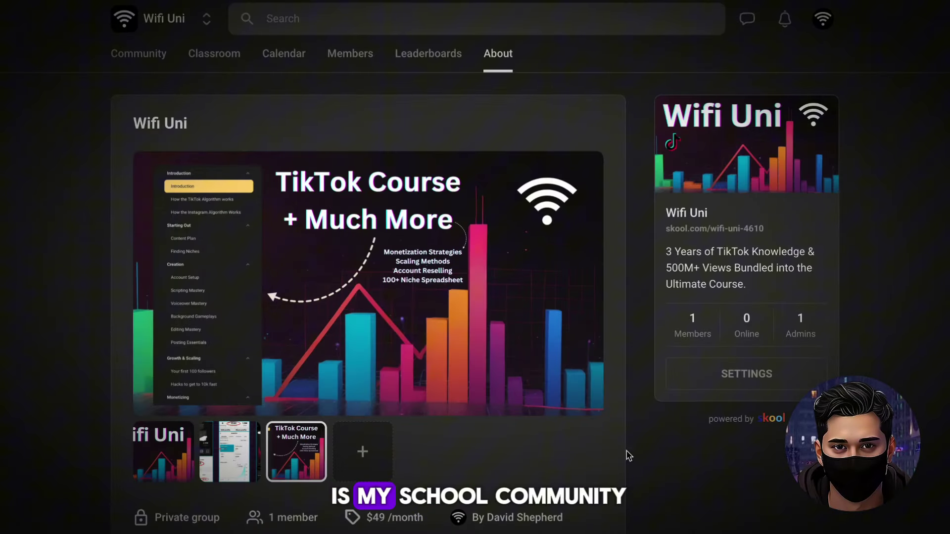
{"action": "scroll", "coordinate": [639, 459], "scroll_direction": "down", "scroll_amount": 5}
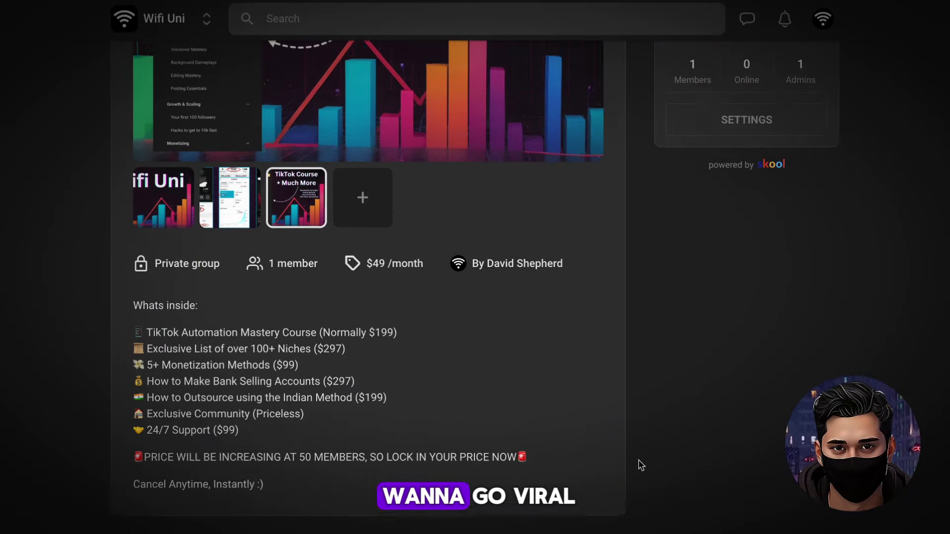
{"action": "scroll", "coordinate": [638, 459], "scroll_direction": "up", "scroll_amount": 5}
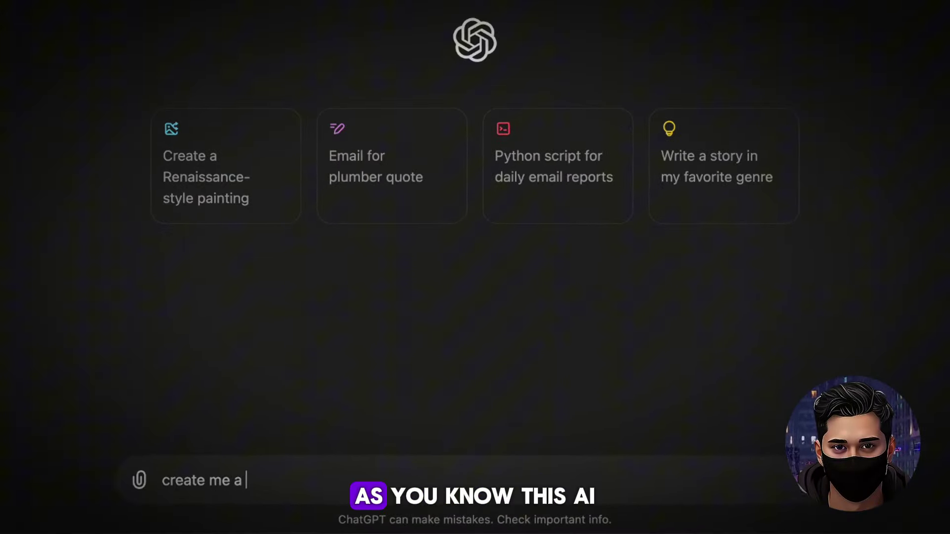
{"action": "type", "text": "acter stor"}
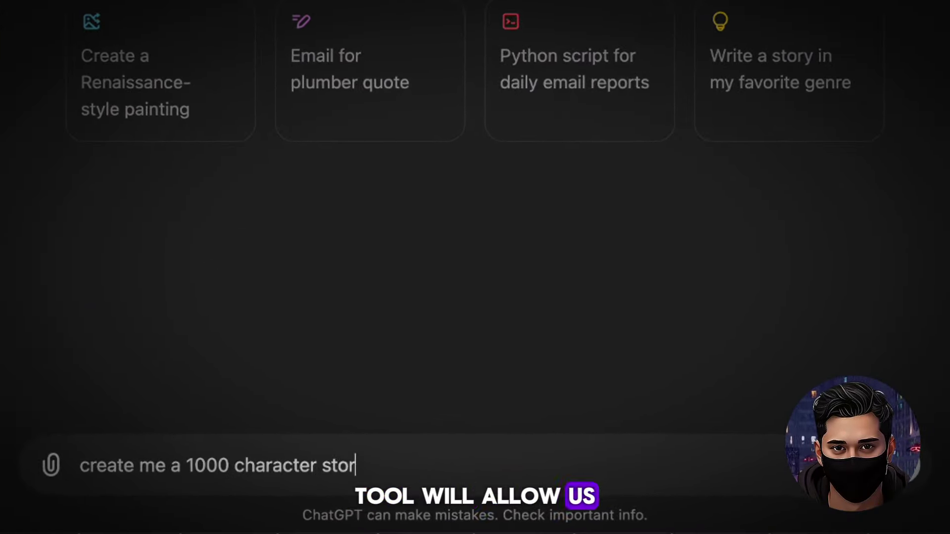
{"action": "type", "text": "y talking about a mistake / setback and how it can"}
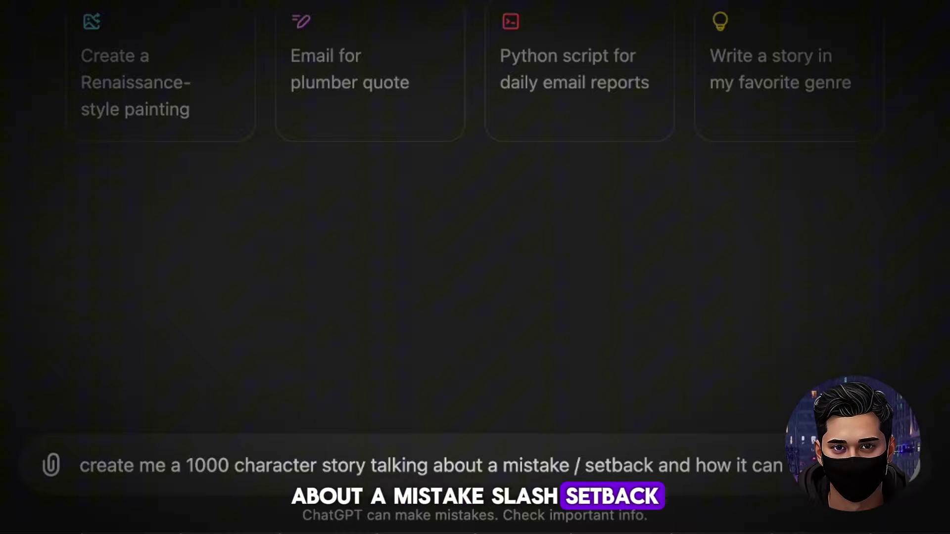
{"action": "type", "text": "a win down the line."}
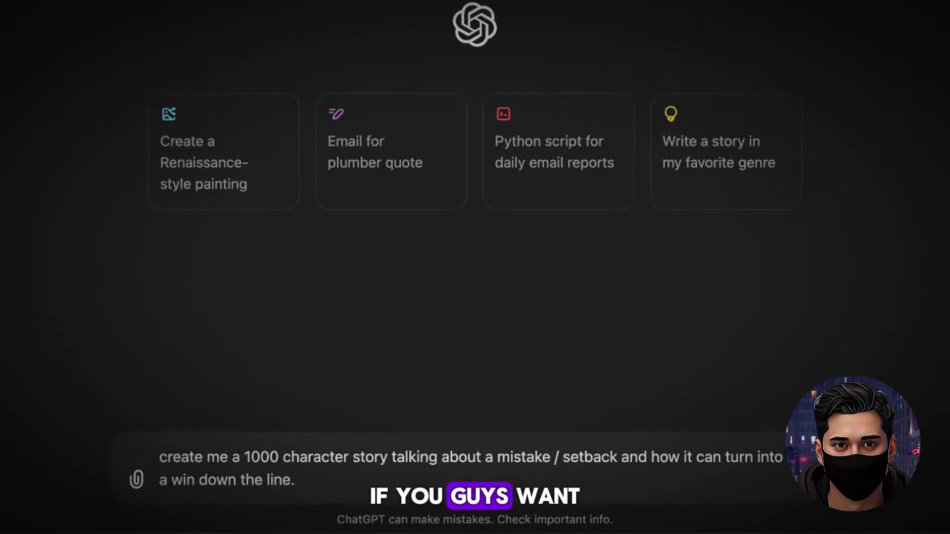
{"action": "key", "text": "Return"}
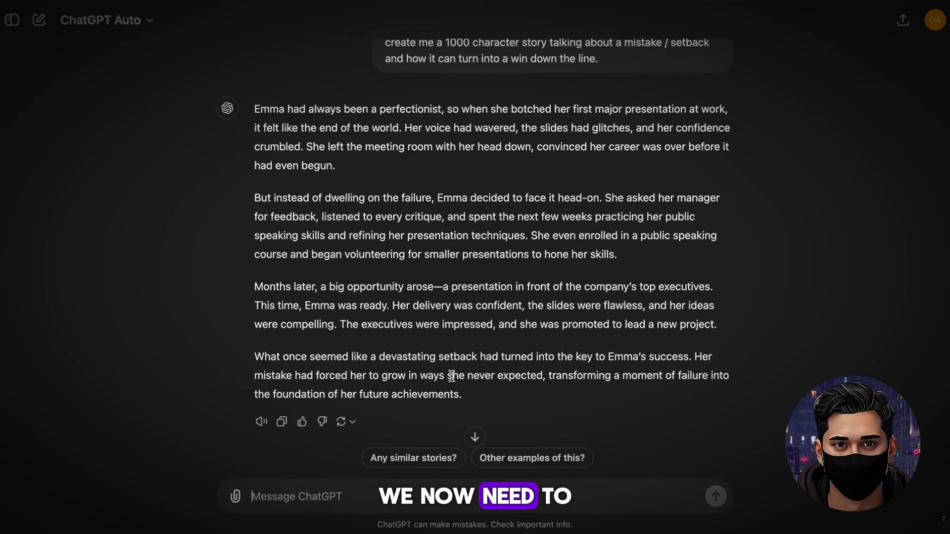
- Have ChatGPT break the story into Leonardo.ai image prompts for 3-second scenes, 20 in total
{"action": "left_click_drag", "start_coordinate": [461, 394], "coordinate": [257, 107]}
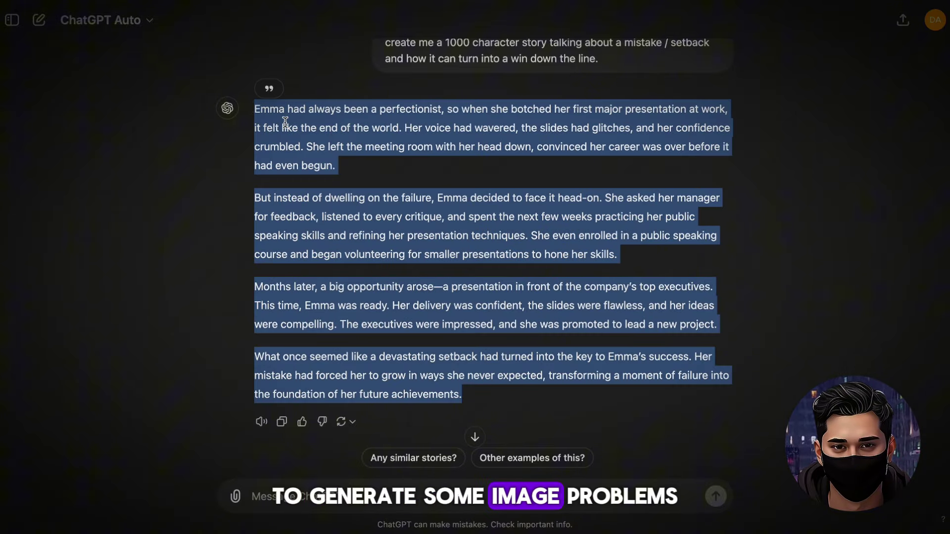
{"action": "left_click", "coordinate": [376, 497]}
{"action": "type", "text": "please break up this story into little parts, then think of leonardo.ai image gener"}
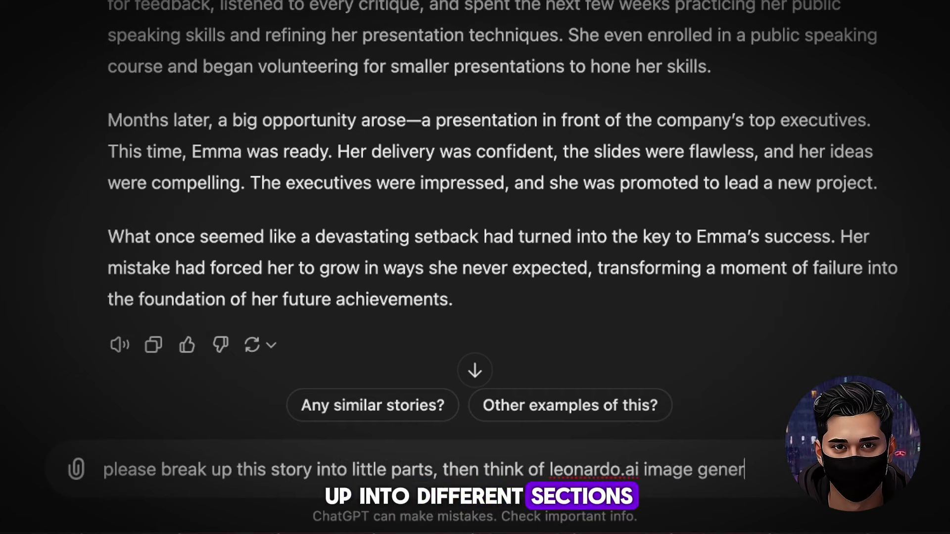
{"action": "type", "text": "ompts to use fo"}
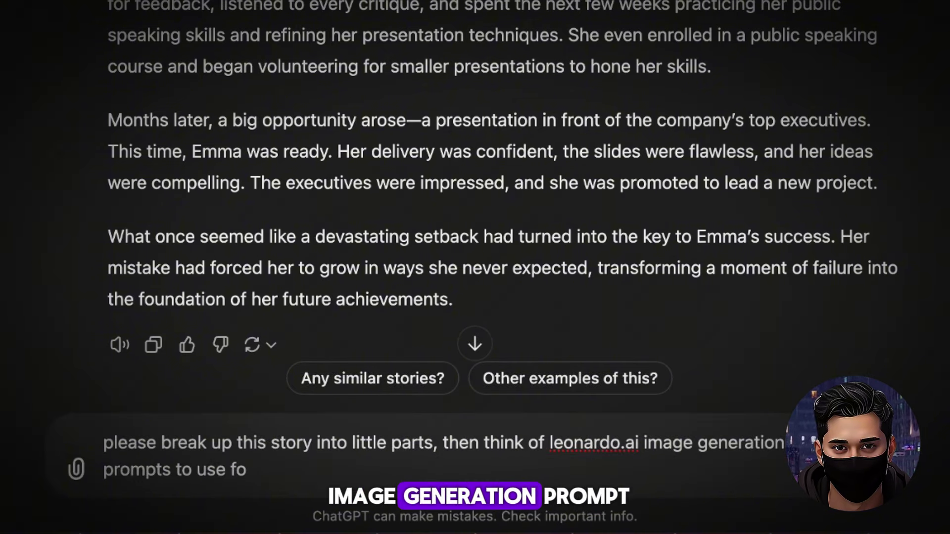
{"action": "type", "text": " tell this story. dont be aftraid to repeat the same prompt"}
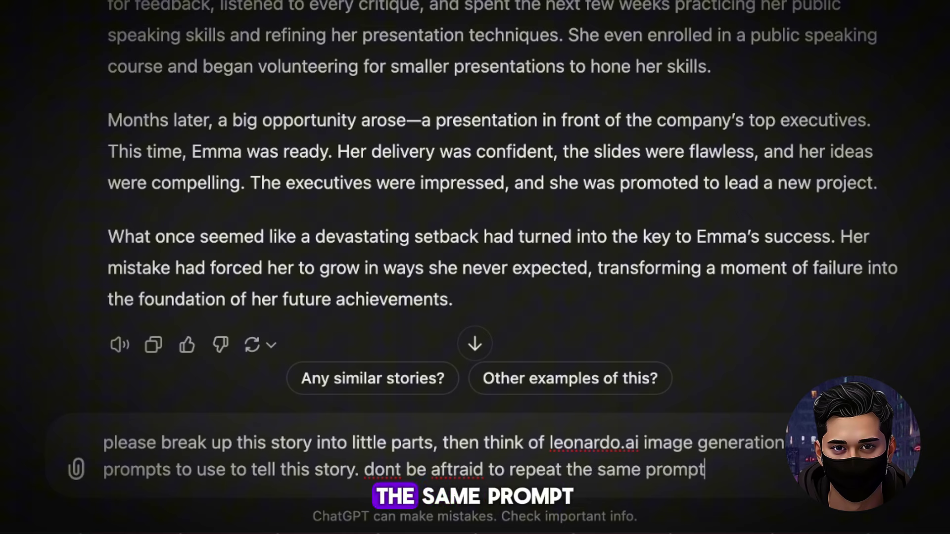
{"action": "type", "text": " some similar as i need a scene change exactly every 3 seco"}
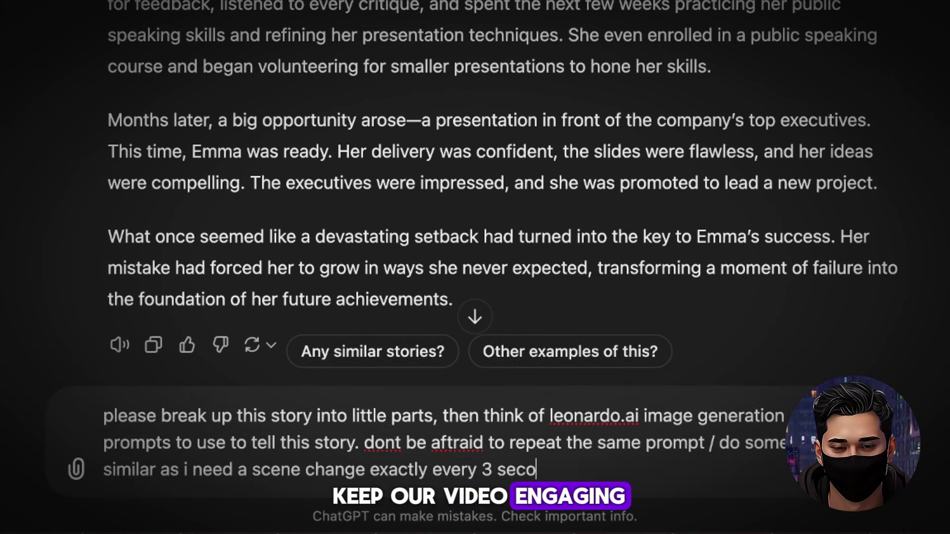
{"action": "type", "text": "nds"}
{"action": "key", "text": "Return"}
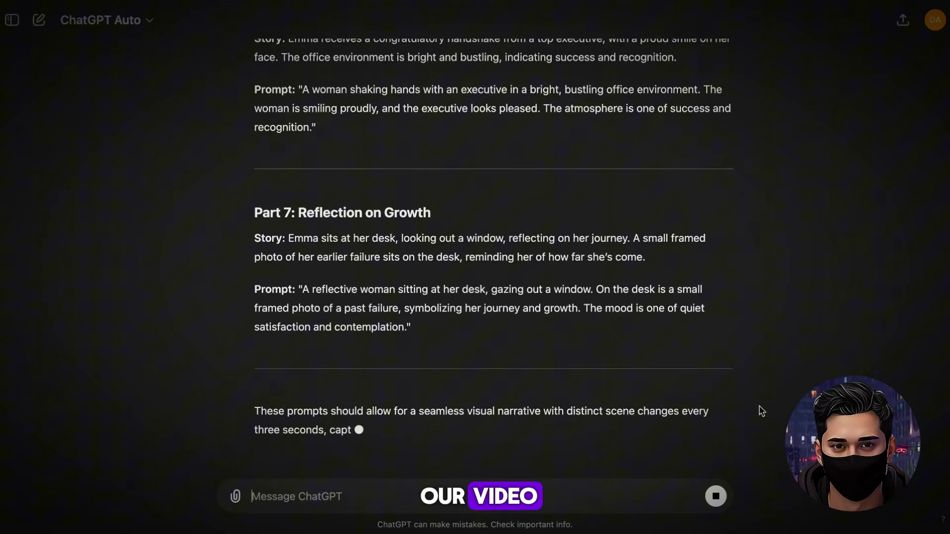
{"action": "type", "text": "i need 20 in"}
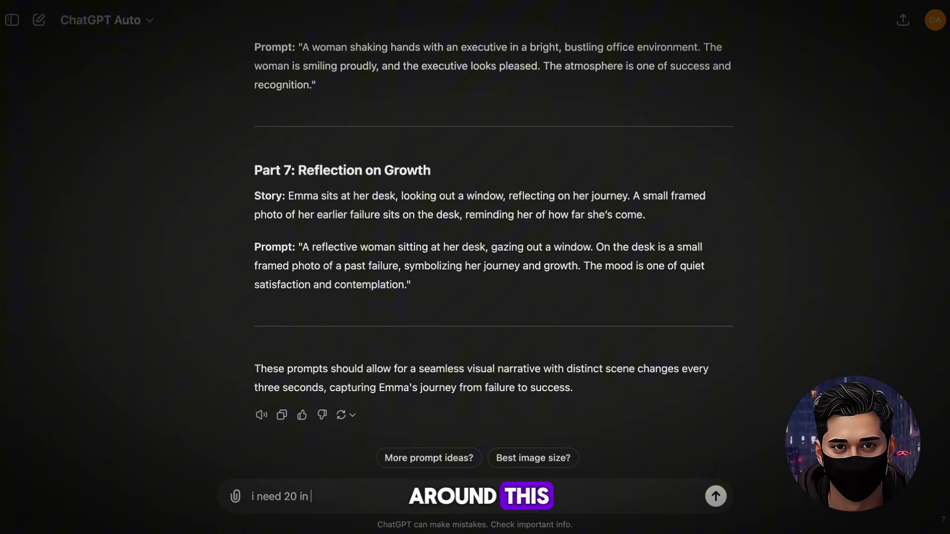
{"action": "type", "text": " total"}
{"action": "key", "text": "Return"}
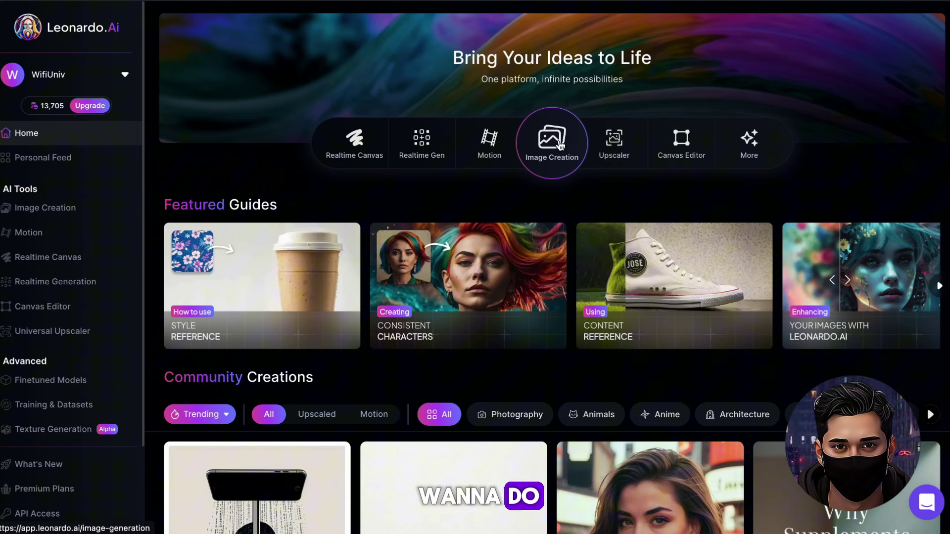
- Set up Image Creation with the Cinematic Kino preset and the TikTok 9:16 size, 768×1368
{"action": "left_click", "coordinate": [557, 144]}
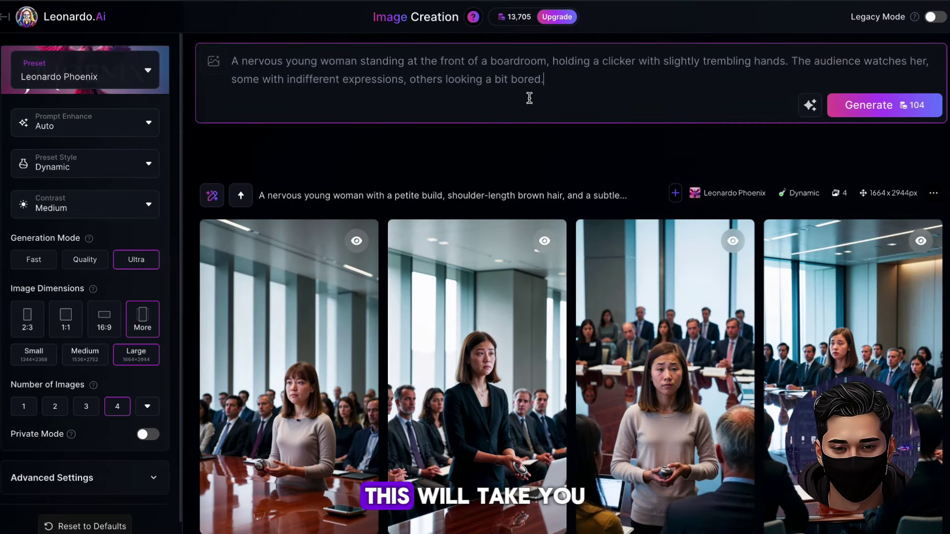
{"action": "left_click", "coordinate": [528, 97]}
{"action": "left_click", "coordinate": [150, 84]}
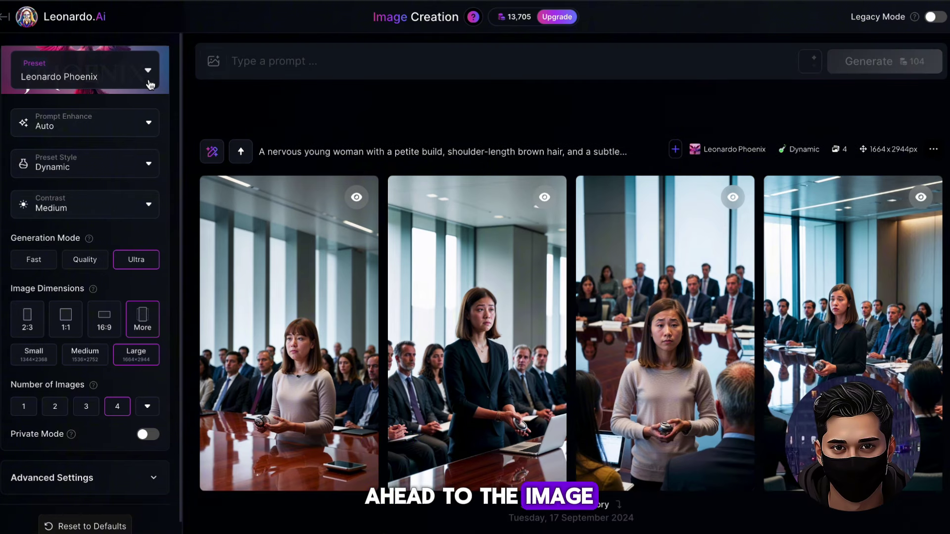
{"action": "left_click", "coordinate": [119, 72]}
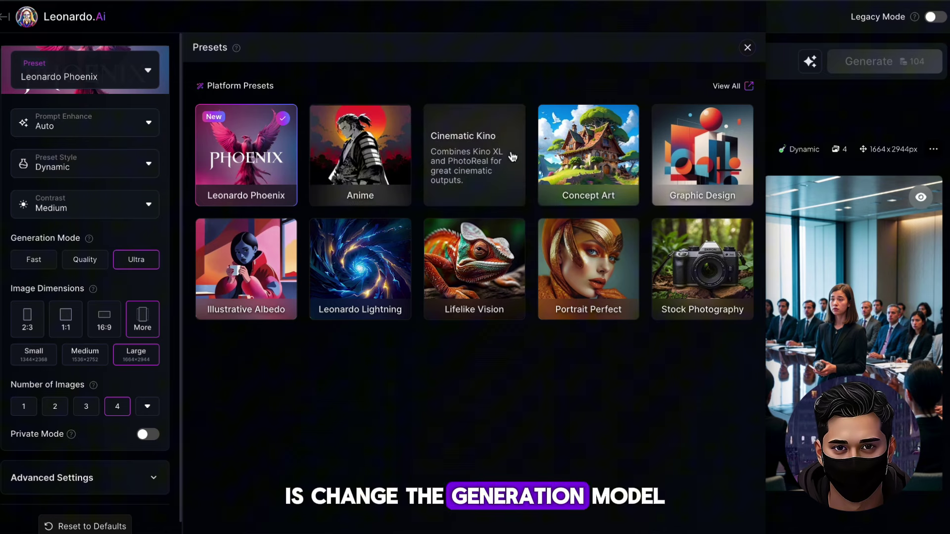
{"action": "left_click", "coordinate": [476, 151]}
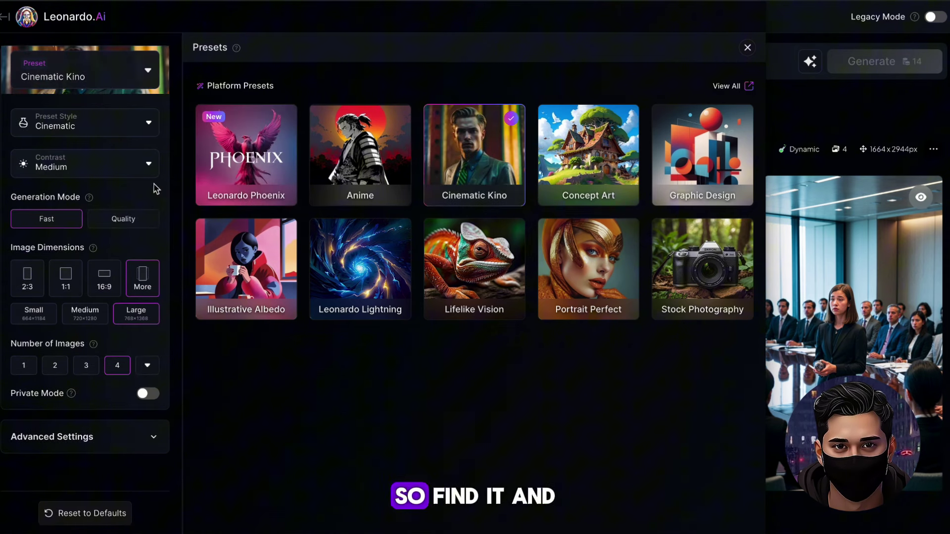
{"action": "left_click", "coordinate": [144, 279]}
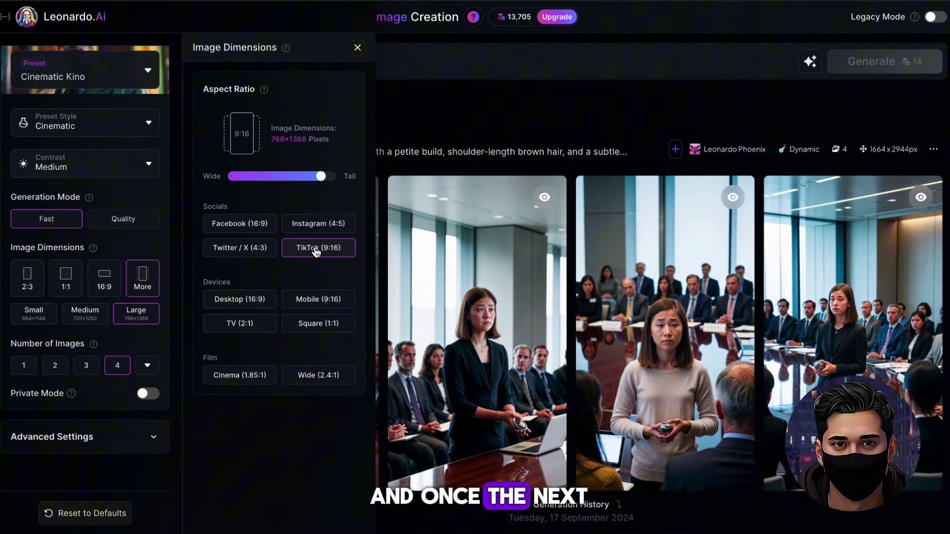
{"action": "left_click", "coordinate": [358, 50]}
{"action": "left_click", "coordinate": [327, 62]}
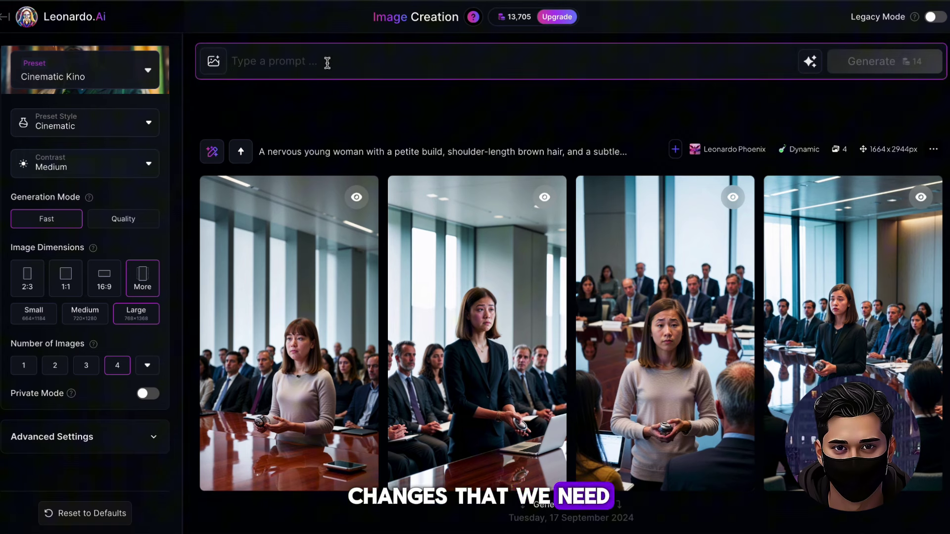
- Generate four cinematic images from the first scene's prompt of a nervous woman presenting in a boardroom
{"action": "type", "text": "A nervous young woman standing at the front of a boardroom, holding a clicker with slightly trembling hands. The audience watches her, some with indifferent expressions, others looking a bit bored."}
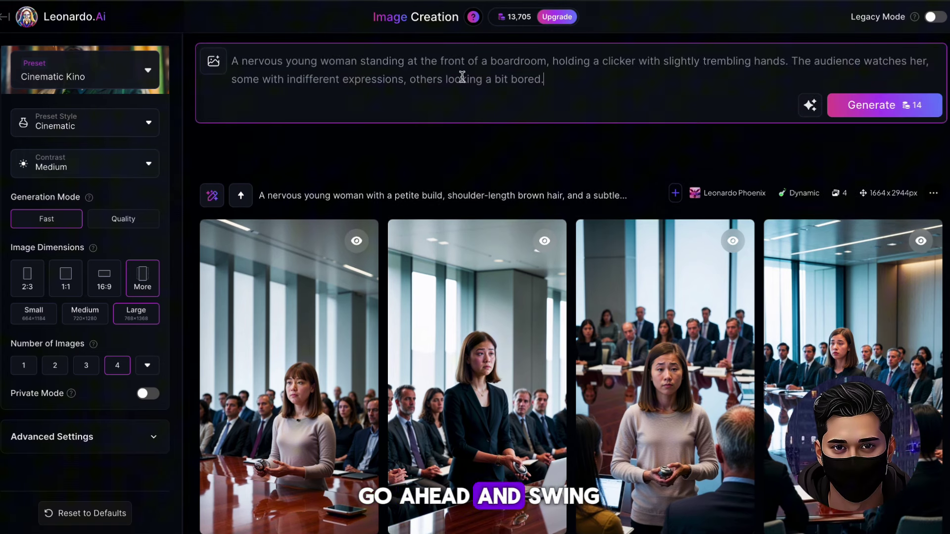
{"action": "key", "text": "alt+Tab"}
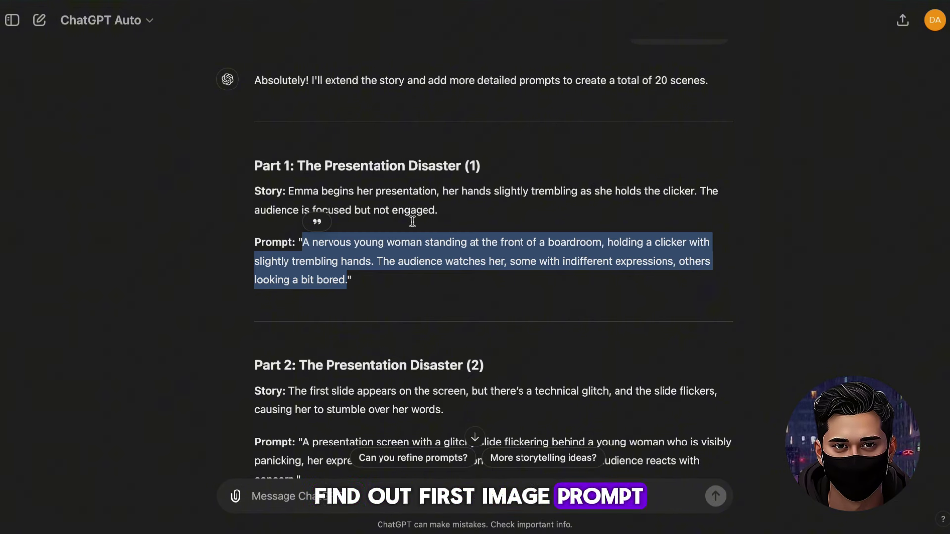
{"action": "key", "text": "alt+Tab"}
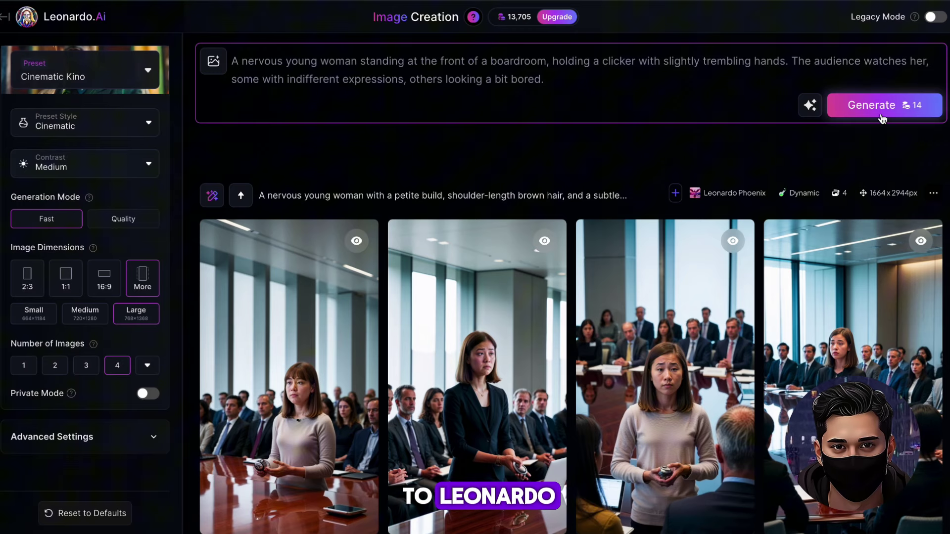
{"action": "left_click", "coordinate": [881, 117]}
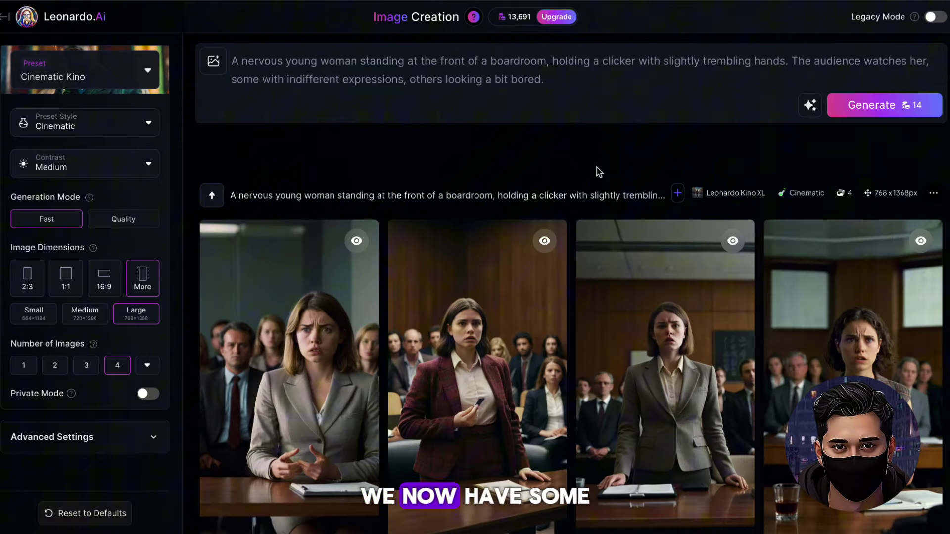
- Add the third boardroom image of the standing woman as a Character Reference
{"action": "scroll", "coordinate": [596, 171], "scroll_direction": "down", "scroll_amount": 2}
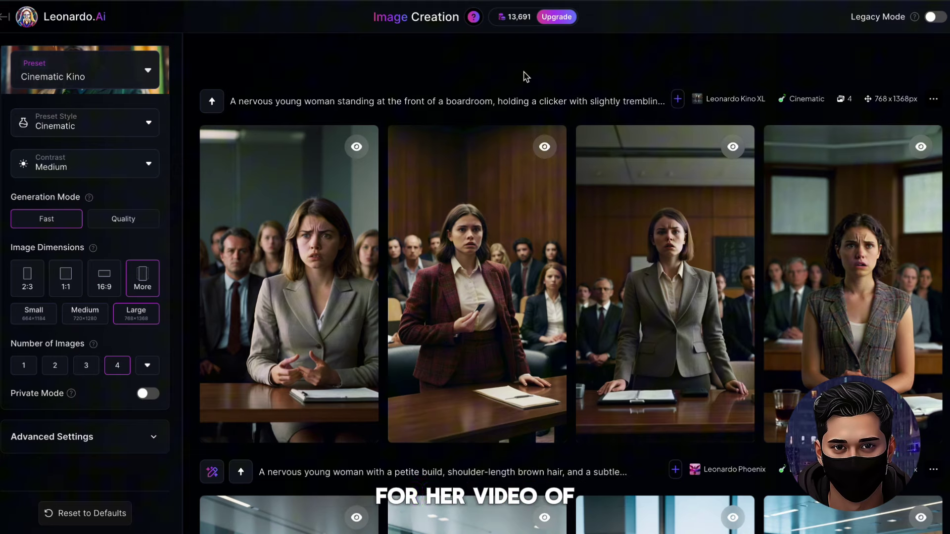
{"action": "left_click", "coordinate": [647, 245]}
{"action": "left_click", "coordinate": [768, 154]}
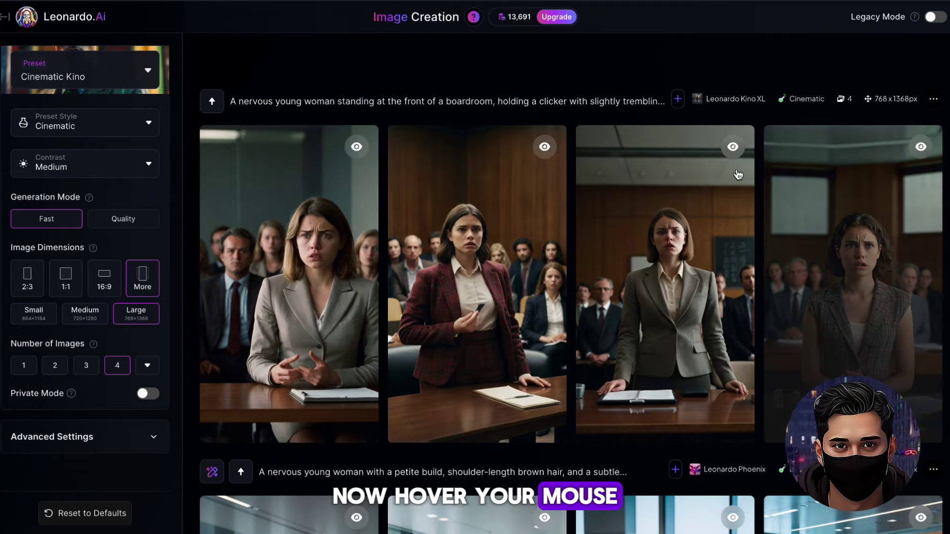
{"action": "mouse_move", "coordinate": [664, 210]}
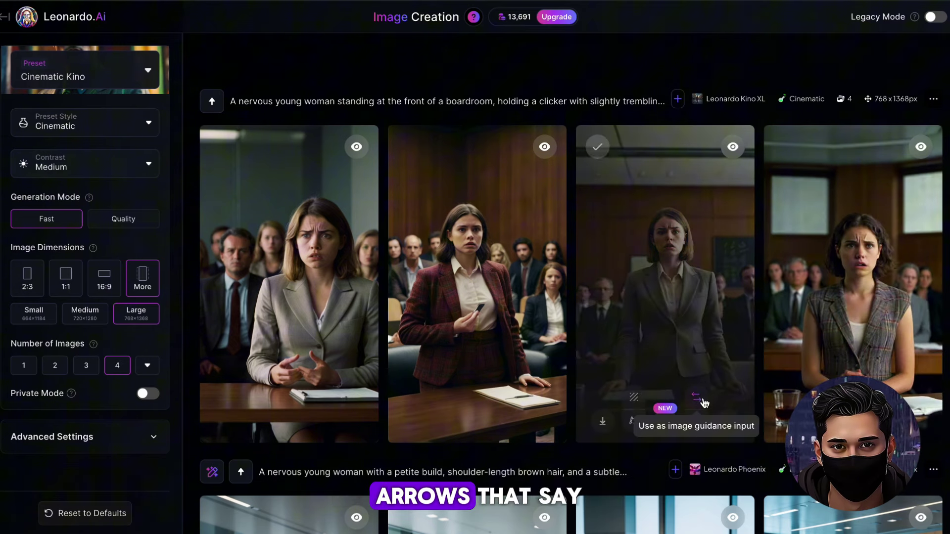
{"action": "left_click", "coordinate": [697, 399]}
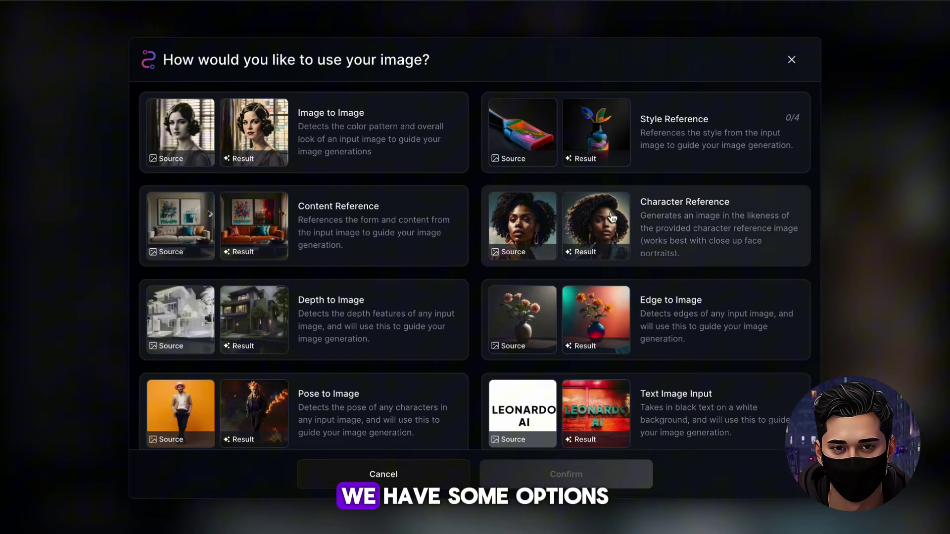
{"action": "left_click", "coordinate": [712, 208]}
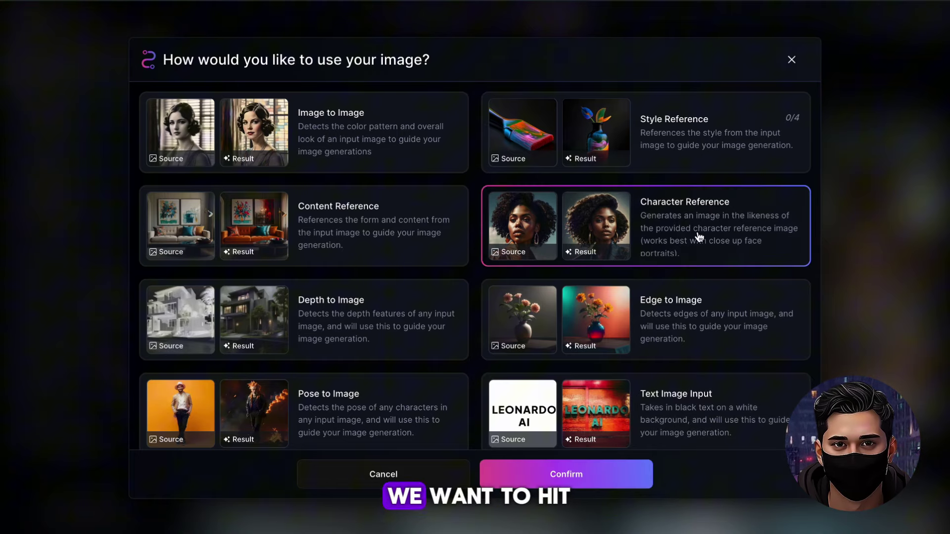
{"action": "left_click", "coordinate": [600, 478]}
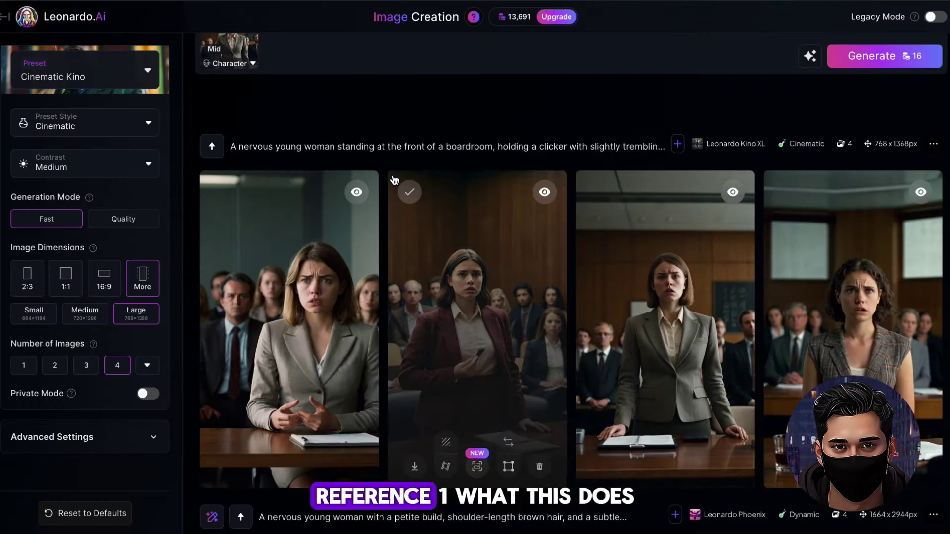
- Replace the prompt with the presentation-screen scene prompt and generate its images
{"action": "scroll", "coordinate": [387, 170], "scroll_direction": "up", "scroll_amount": 2}
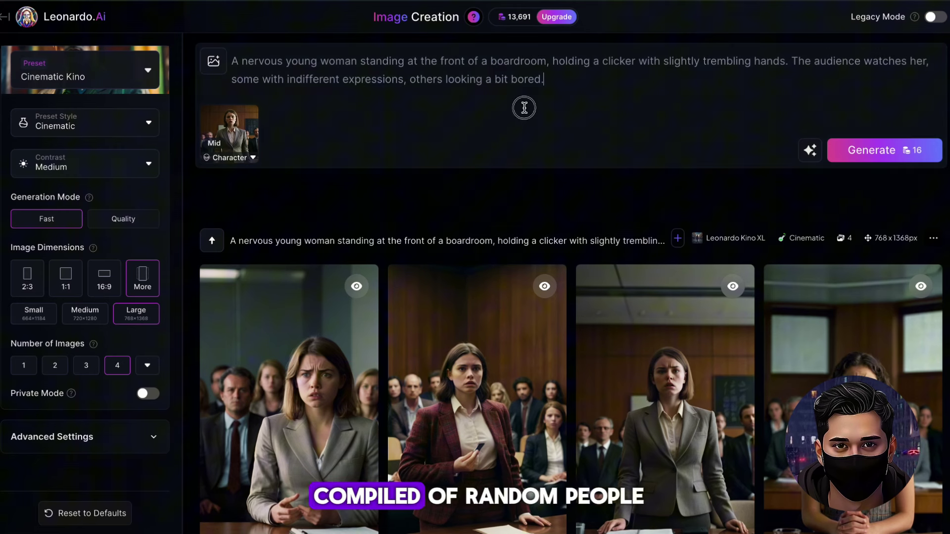
{"action": "key", "text": "ctrl+a"}
{"action": "type", "text": "A presentation screen with a glitchy slide flickering behind a young woman who is visibly panicking, her expression showing a mix of confusion and anxiety. The audience reacts with concern.\""}
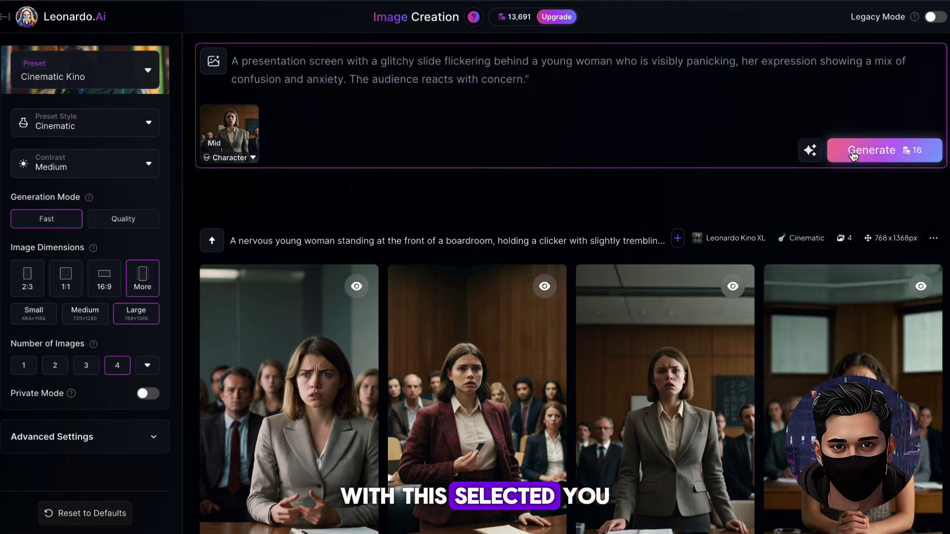
{"action": "left_click", "coordinate": [854, 156]}
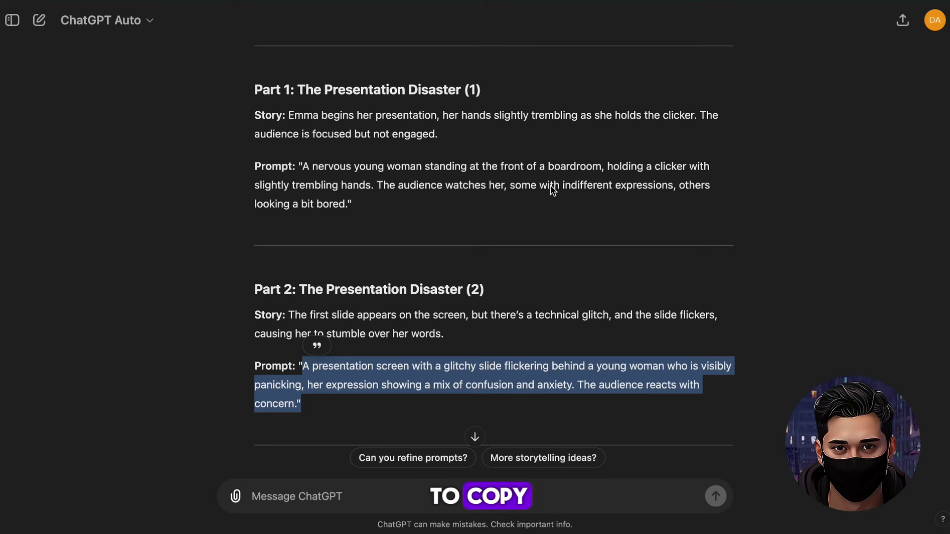
{"action": "scroll", "coordinate": [470, 347], "scroll_direction": "down", "scroll_amount": 4}
- Generate images from the Part 3 prompt, then select the Part 4 prompt
{"action": "left_click_drag", "start_coordinate": [721, 393], "coordinate": [305, 360]}
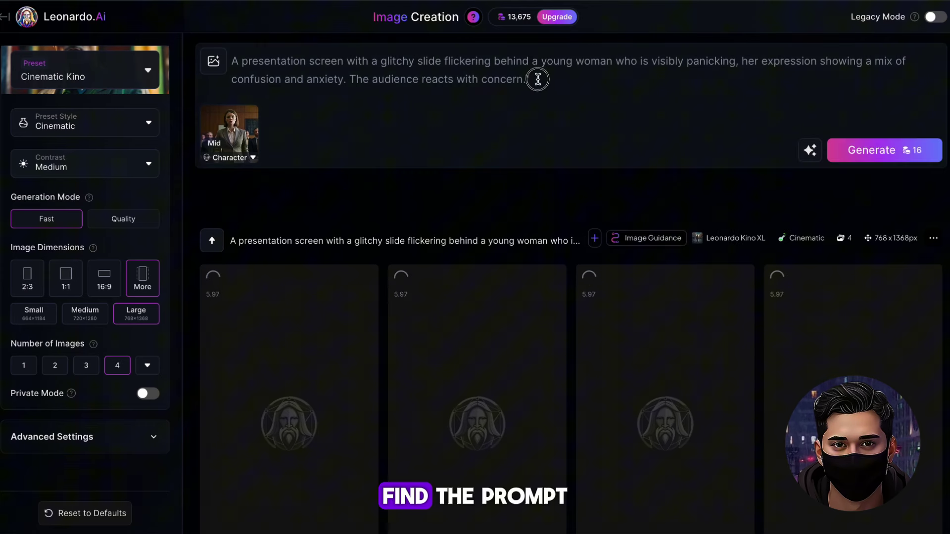
{"action": "left_click", "coordinate": [538, 79]}
{"action": "key", "text": "ctrl+a"}
{"action": "type", "text": "\"A woman in the middle of a presentation, stumbling over her words, looking increasingly flustered and unsure. The audience is growing restless, with a few exchanging worried glances.\""}
{"action": "left_click", "coordinate": [836, 149]}
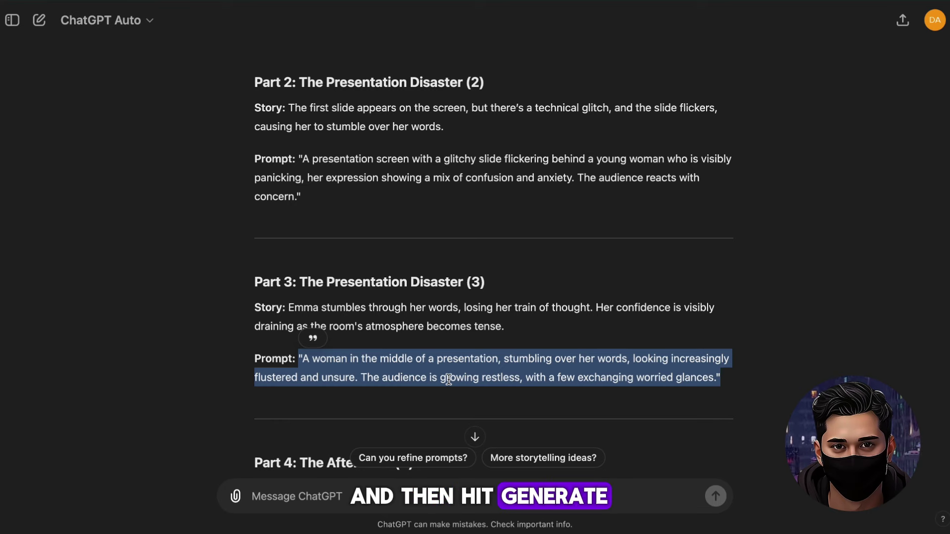
{"action": "scroll", "coordinate": [460, 373], "scroll_direction": "down", "scroll_amount": 5}
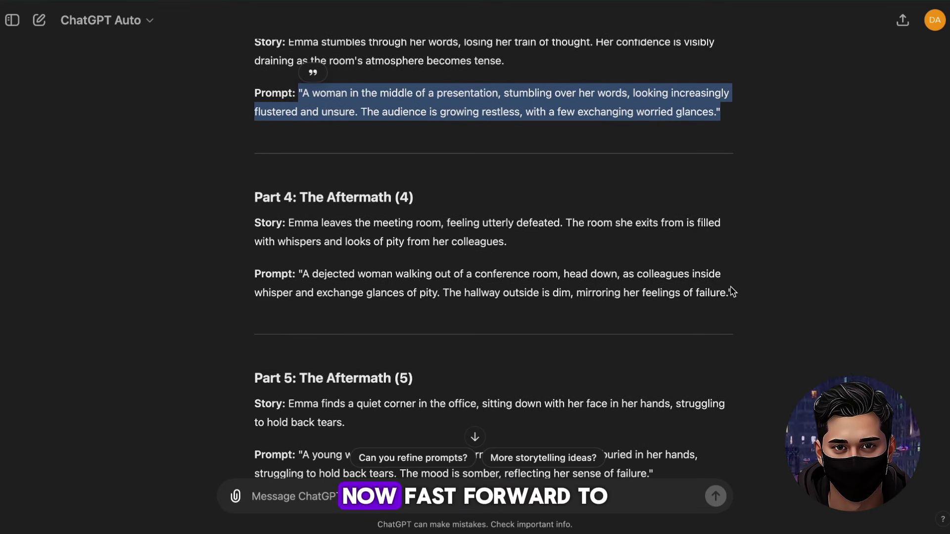
{"action": "left_click_drag", "start_coordinate": [732, 288], "coordinate": [302, 283]}
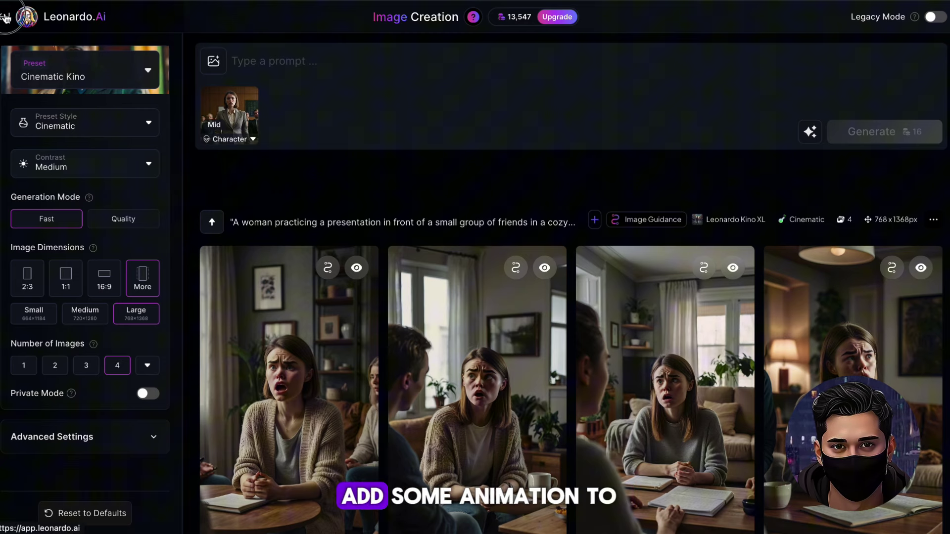
- From Personal Feed, turn the standing boardroom woman image into an Image2Motion video at Motion Strength 2
{"action": "left_click", "coordinate": [6, 18]}
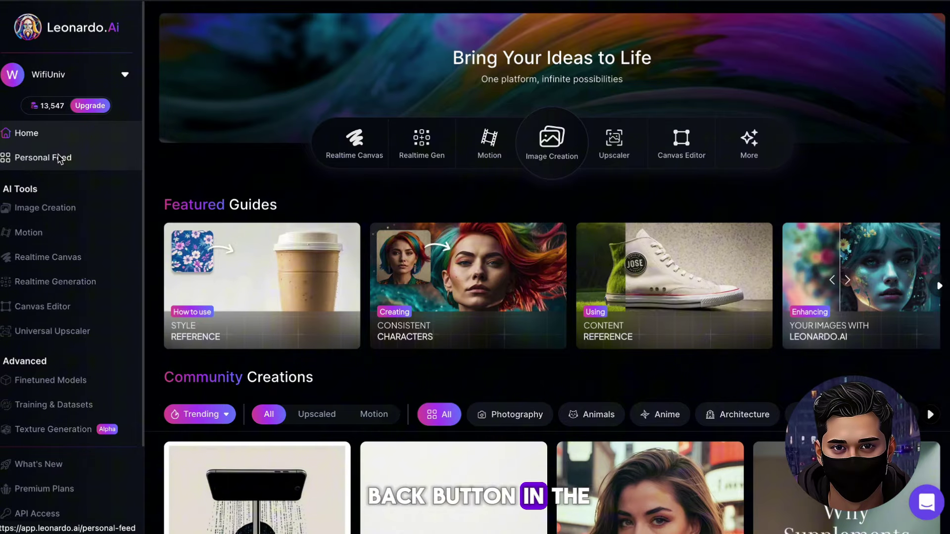
{"action": "left_click", "coordinate": [60, 159]}
{"action": "scroll", "coordinate": [406, 311], "scroll_direction": "down", "scroll_amount": 20}
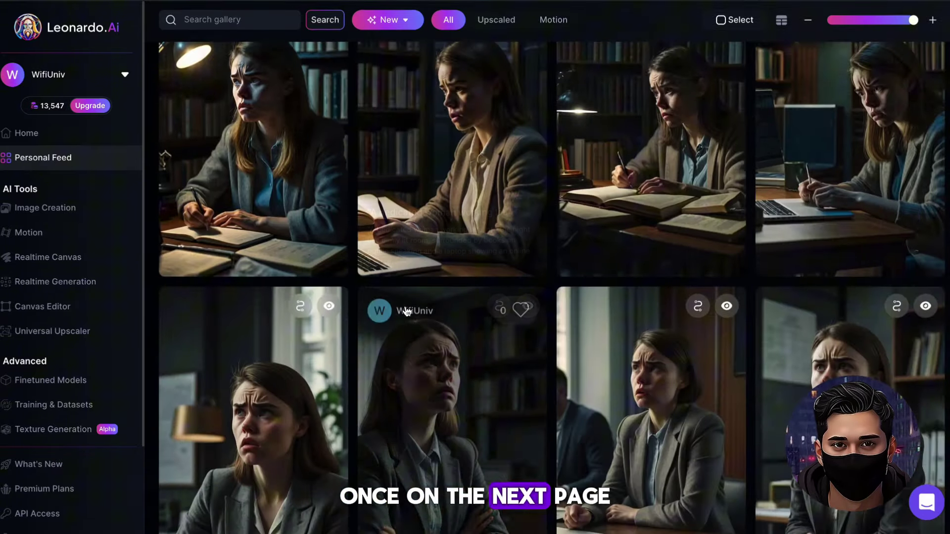
{"action": "scroll", "coordinate": [407, 311], "scroll_direction": "down", "scroll_amount": 5}
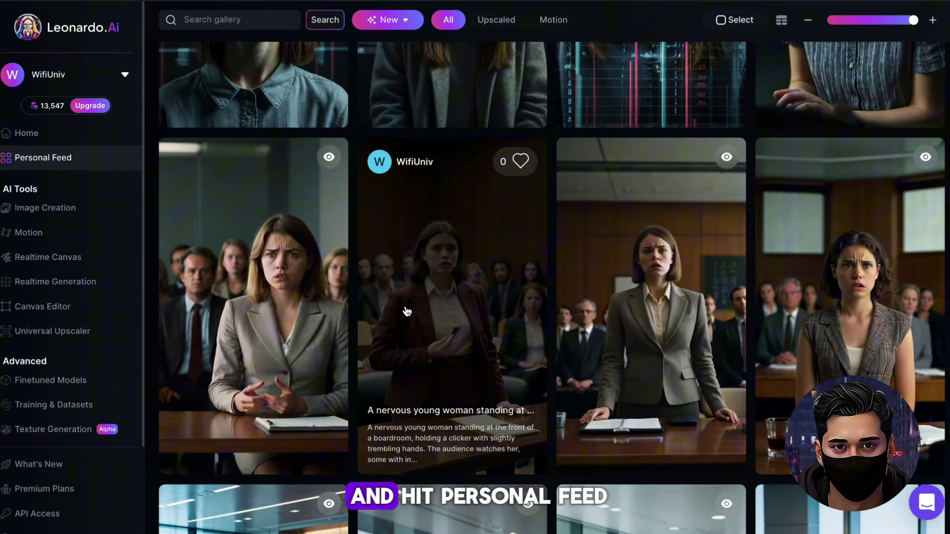
{"action": "scroll", "coordinate": [407, 311], "scroll_direction": "up", "scroll_amount": 3}
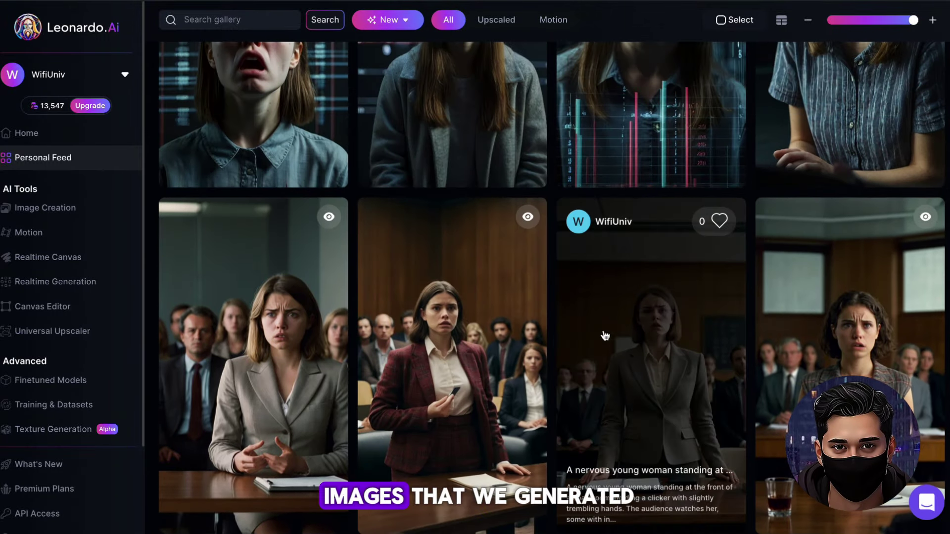
{"action": "left_click", "coordinate": [631, 348]}
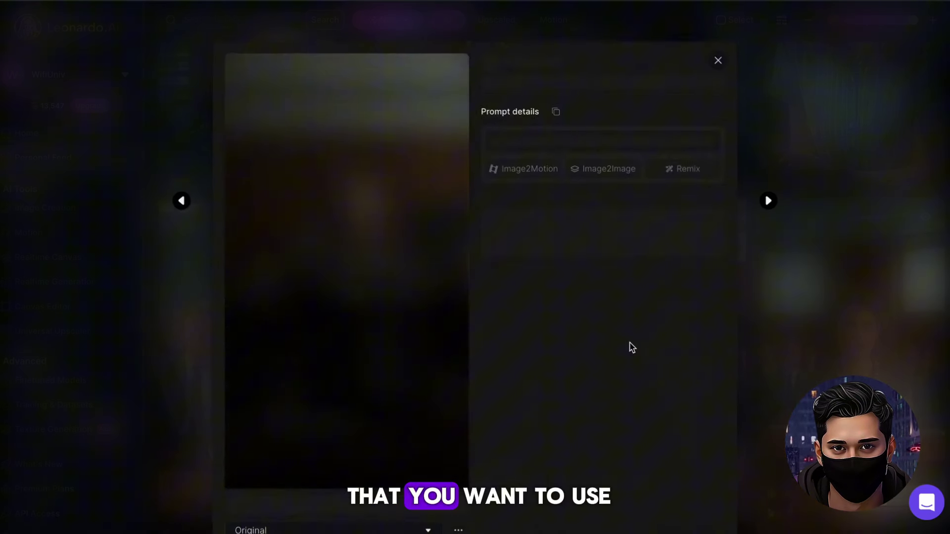
{"action": "scroll", "coordinate": [599, 327], "scroll_direction": "down", "scroll_amount": 3}
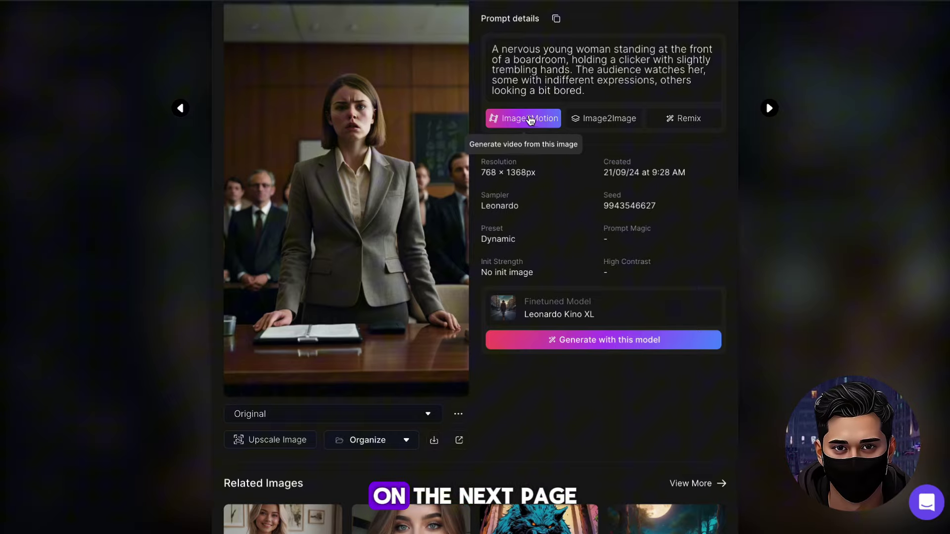
{"action": "left_click", "coordinate": [523, 120]}
{"action": "left_click_drag", "start_coordinate": [552, 357], "coordinate": [513, 358]}
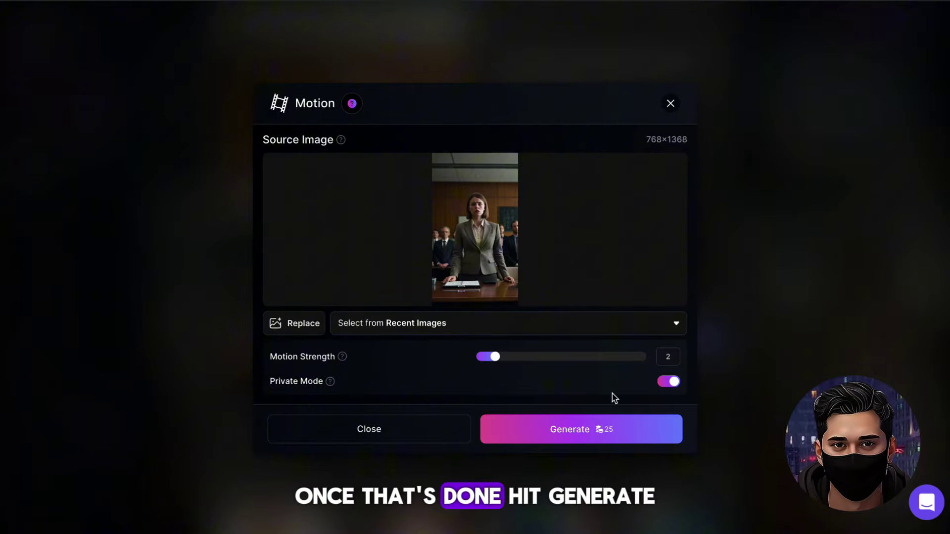
{"action": "left_click", "coordinate": [605, 425]}
{"action": "left_click", "coordinate": [732, 331]}
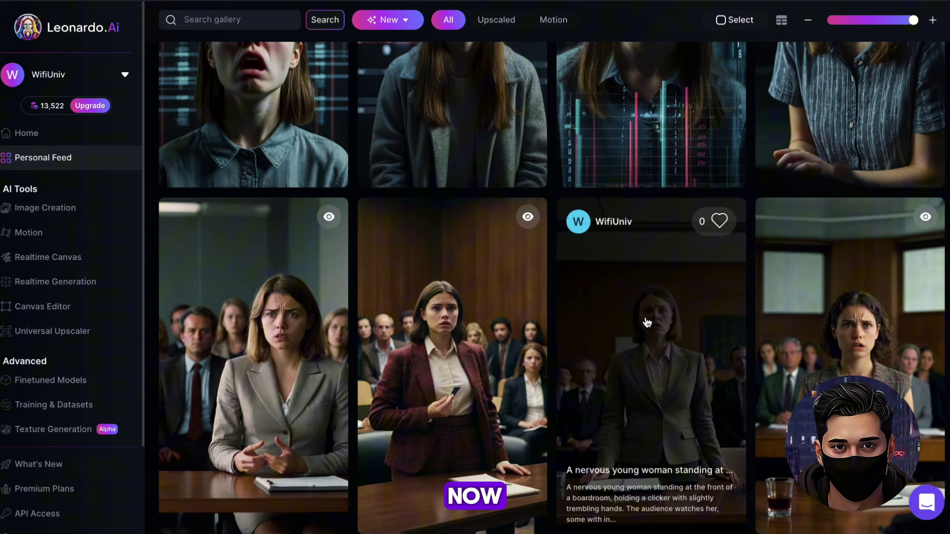
{"action": "scroll", "coordinate": [647, 322], "scroll_direction": "up", "scroll_amount": 5}
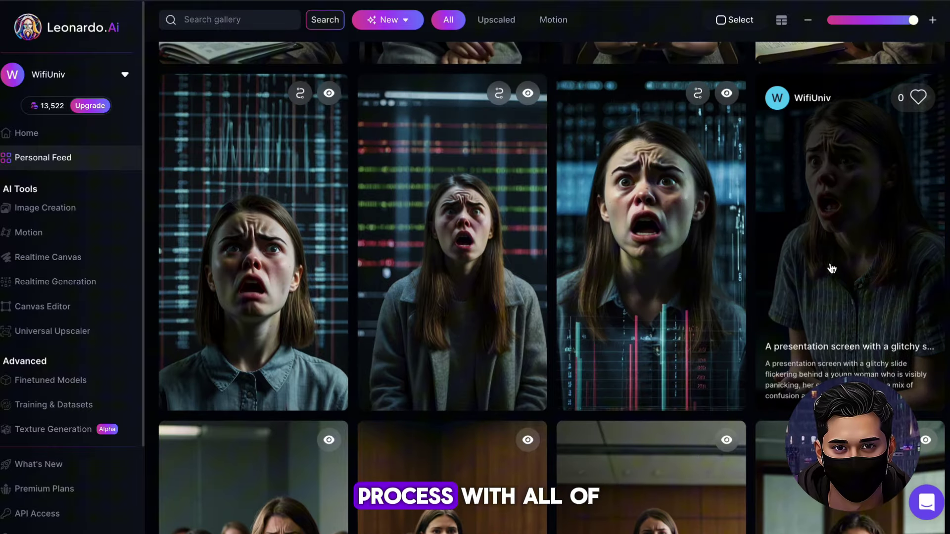
{"action": "left_click", "coordinate": [832, 267]}
{"action": "left_click", "coordinate": [534, 218]}
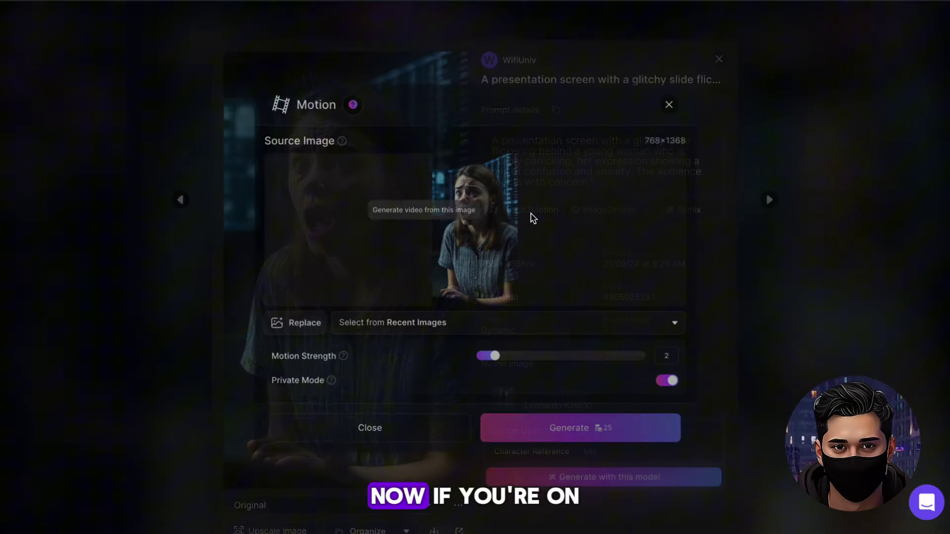
{"action": "left_click", "coordinate": [549, 440]}
{"action": "key", "text": "Escape"}
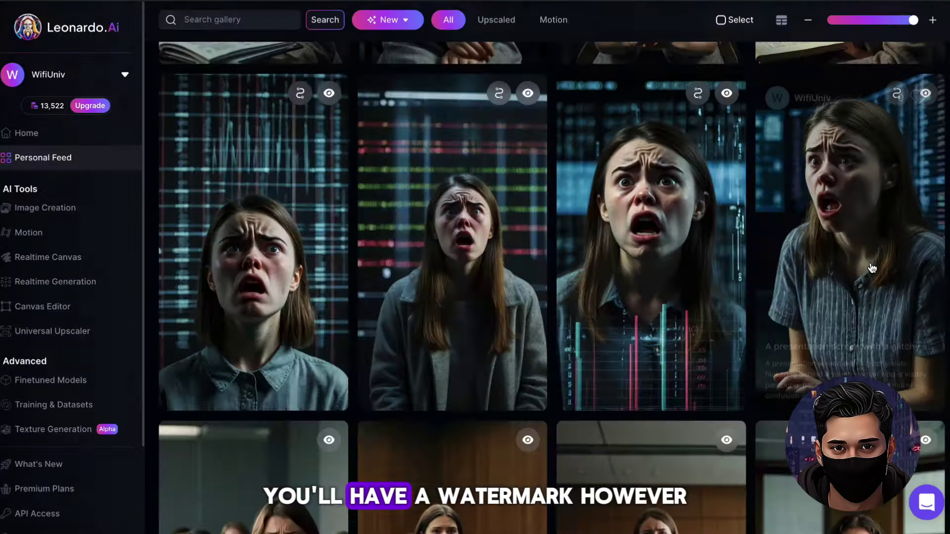
{"action": "scroll", "coordinate": [713, 206], "scroll_direction": "up", "scroll_amount": 7}
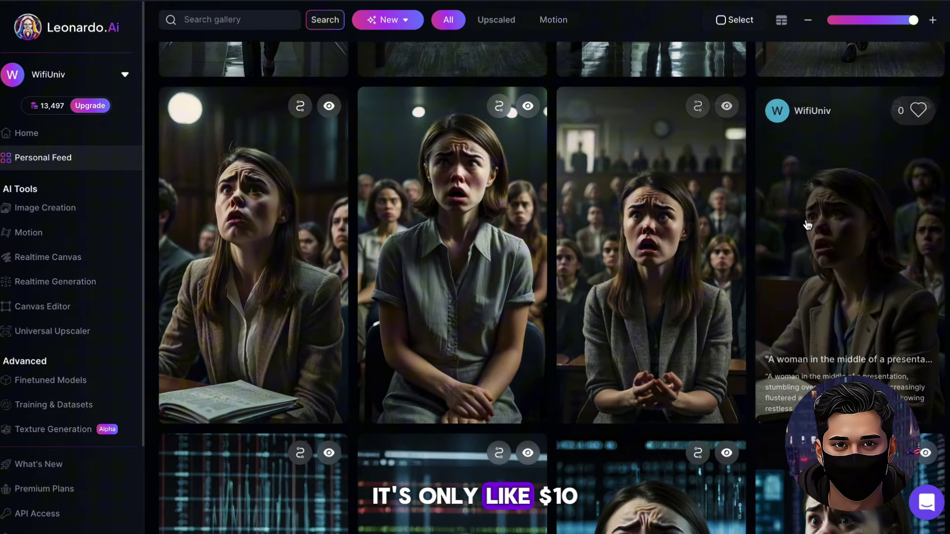
{"action": "left_click", "coordinate": [248, 226]}
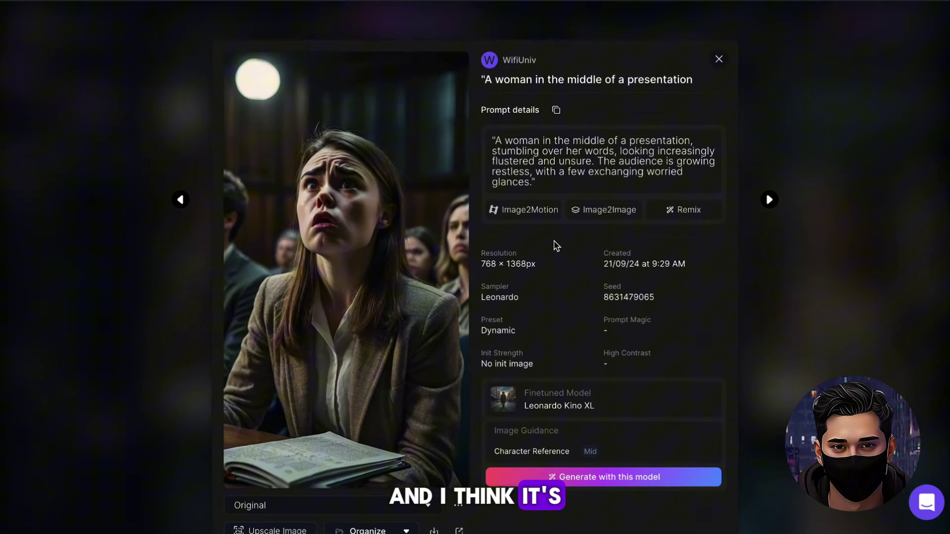
{"action": "left_click", "coordinate": [543, 218]}
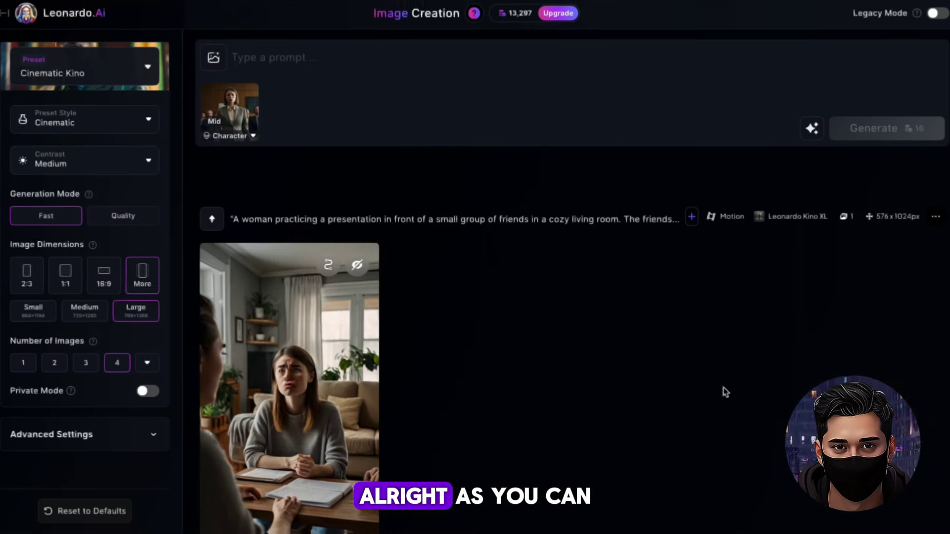
{"action": "scroll", "coordinate": [723, 391], "scroll_direction": "down", "scroll_amount": 5}
{"action": "scroll", "coordinate": [723, 394], "scroll_direction": "down", "scroll_amount": 5}
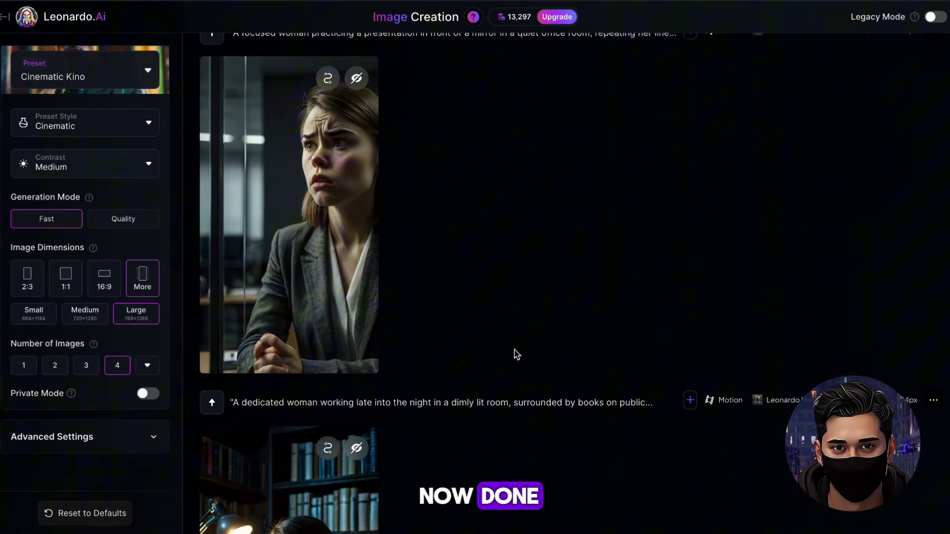
{"action": "scroll", "coordinate": [517, 355], "scroll_direction": "down", "scroll_amount": 7}
{"action": "scroll", "coordinate": [516, 355], "scroll_direction": "down", "scroll_amount": 6}
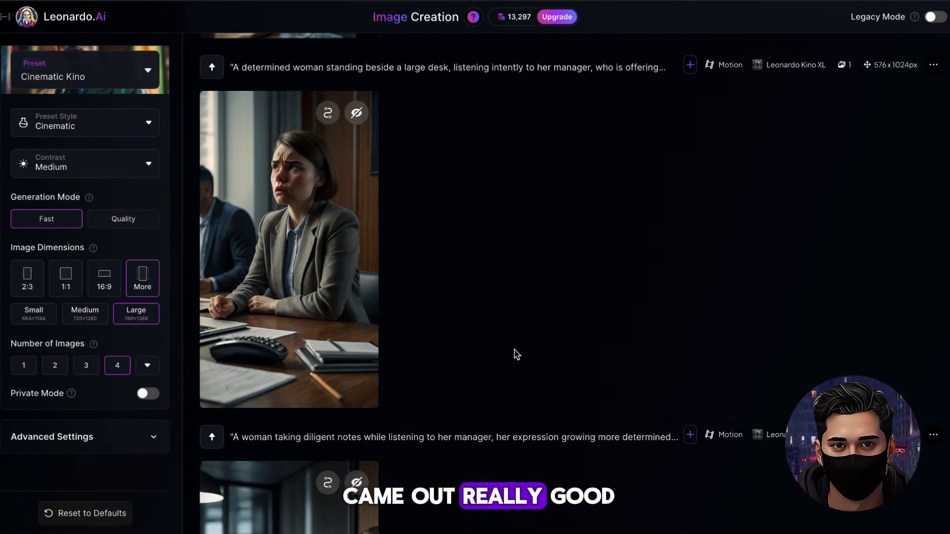
{"action": "scroll", "coordinate": [517, 355], "scroll_direction": "down", "scroll_amount": 7}
{"action": "scroll", "coordinate": [516, 355], "scroll_direction": "down", "scroll_amount": 7}
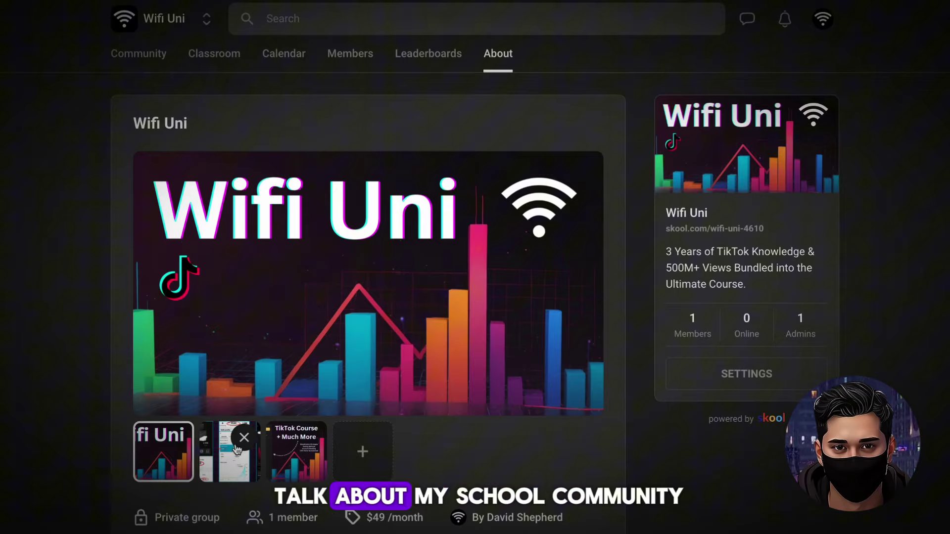
- Switch the About gallery's main image to the TikTok Course + Much More banner and review What's inside
{"action": "left_click", "coordinate": [237, 450]}
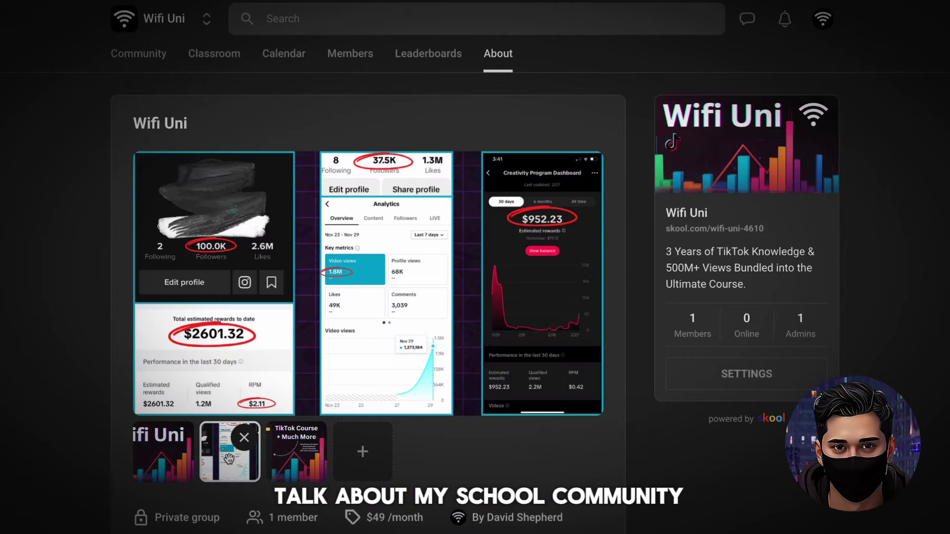
{"action": "left_click", "coordinate": [300, 465]}
{"action": "scroll", "coordinate": [641, 465], "scroll_direction": "down", "scroll_amount": 5}
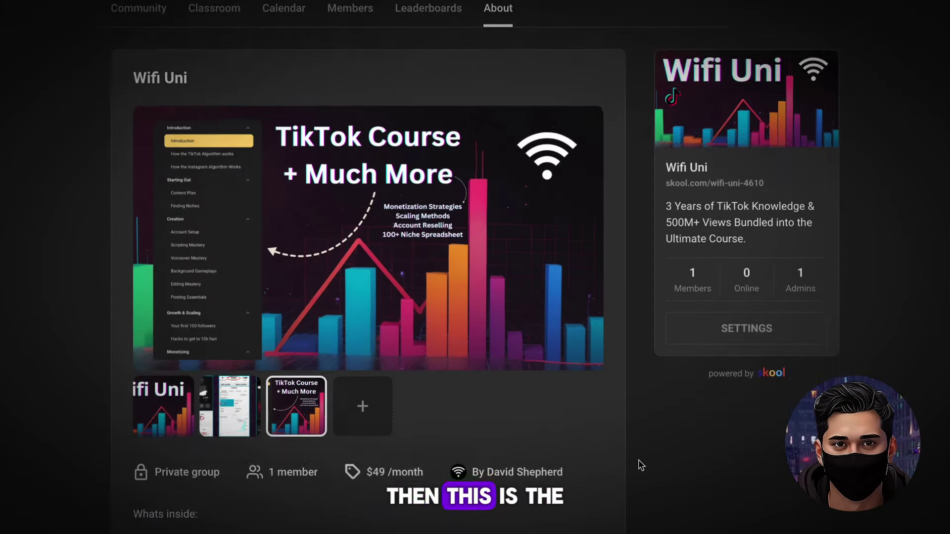
{"action": "scroll", "coordinate": [641, 466], "scroll_direction": "down", "scroll_amount": 1}
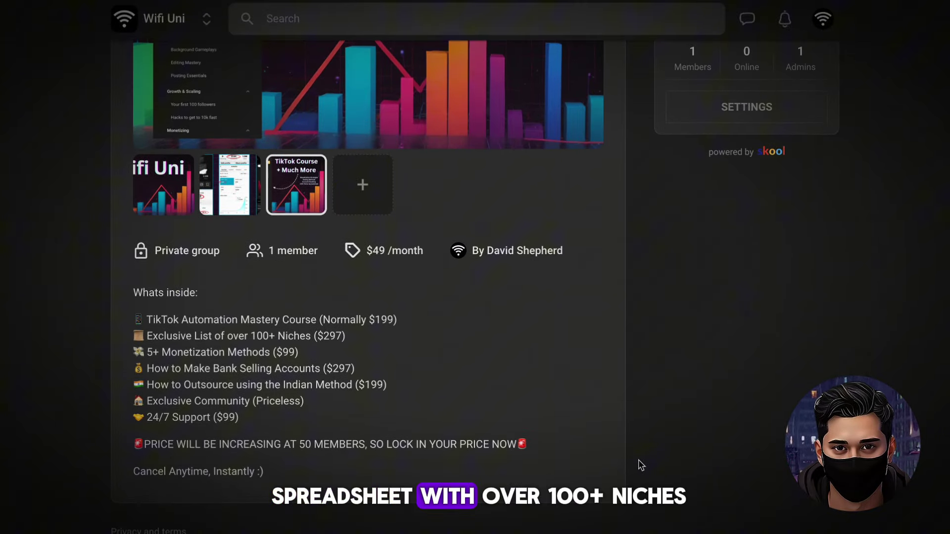
{"action": "scroll", "coordinate": [641, 466], "scroll_direction": "up", "scroll_amount": 5}
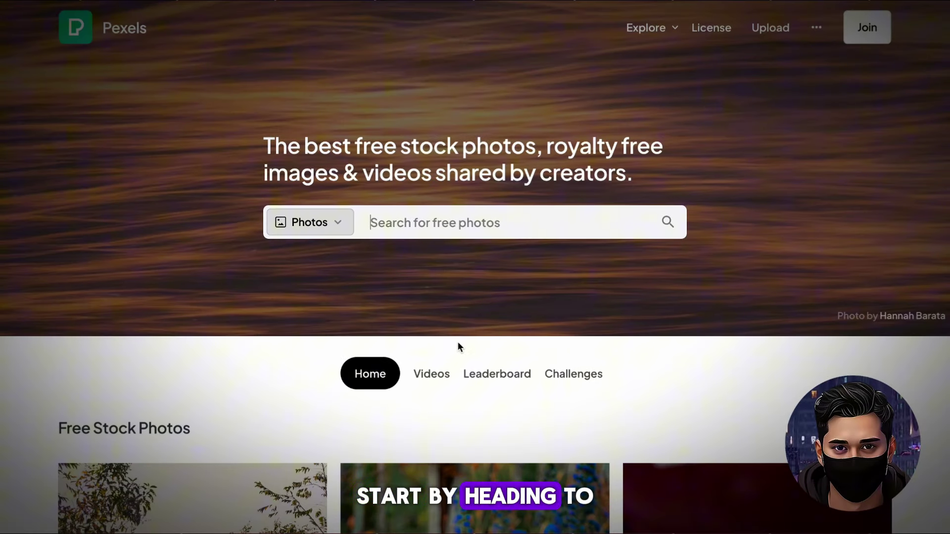
- Search Pexels videos for 'luxury' and filter the results to Vertical orientation
{"action": "left_click_drag", "start_coordinate": [260, 138], "coordinate": [600, 148]}
{"action": "left_click", "coordinate": [435, 191]}
{"action": "left_click", "coordinate": [327, 223]}
{"action": "left_click", "coordinate": [313, 285]}
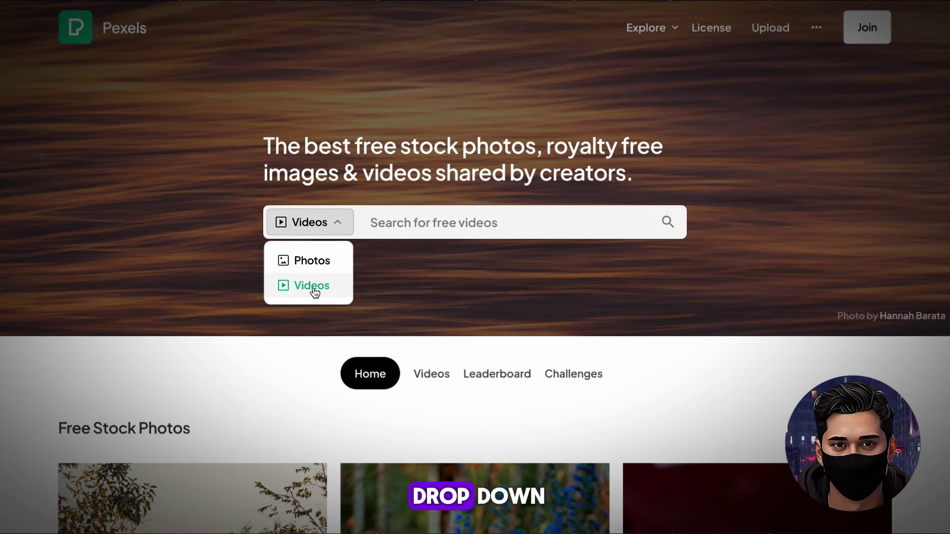
{"action": "left_click", "coordinate": [396, 217]}
{"action": "type", "text": "luxu"}
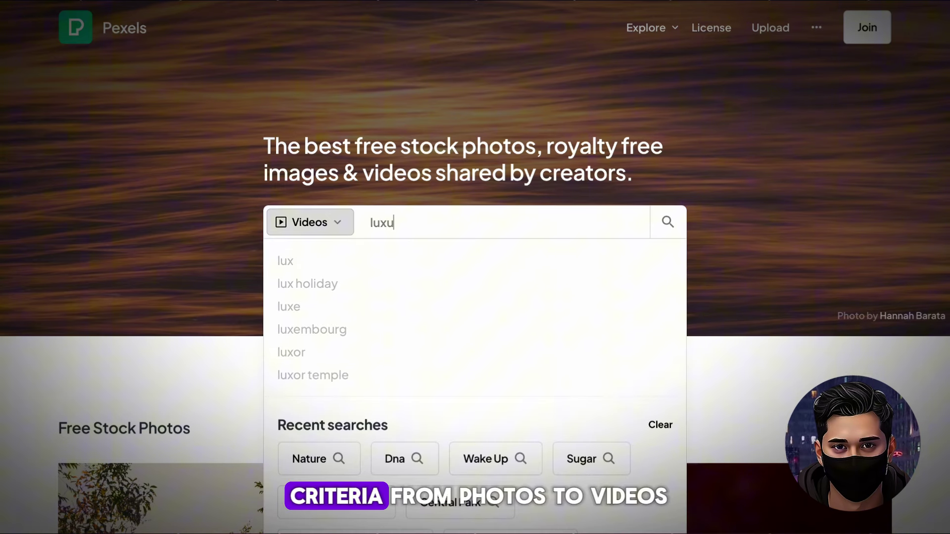
{"action": "type", "text": "ry"}
{"action": "key", "text": "Return"}
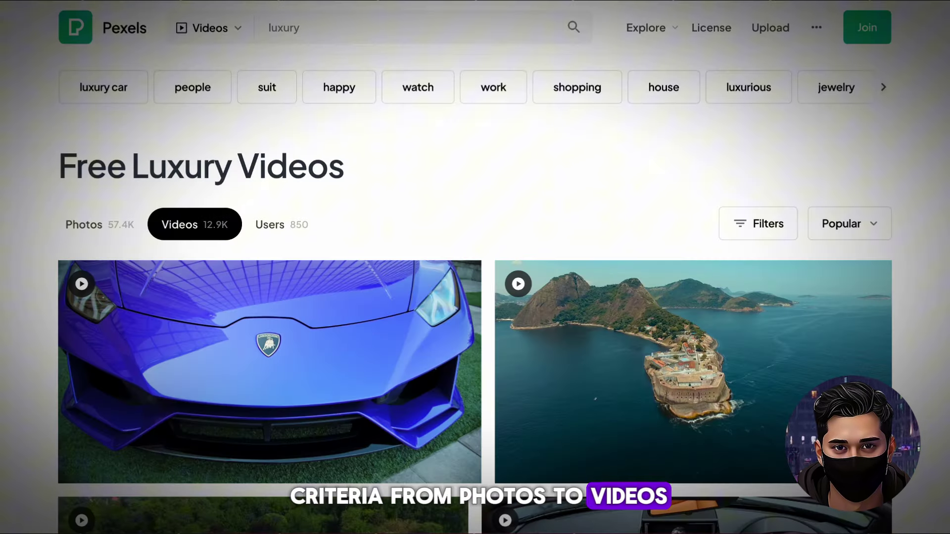
{"action": "left_click", "coordinate": [765, 228]}
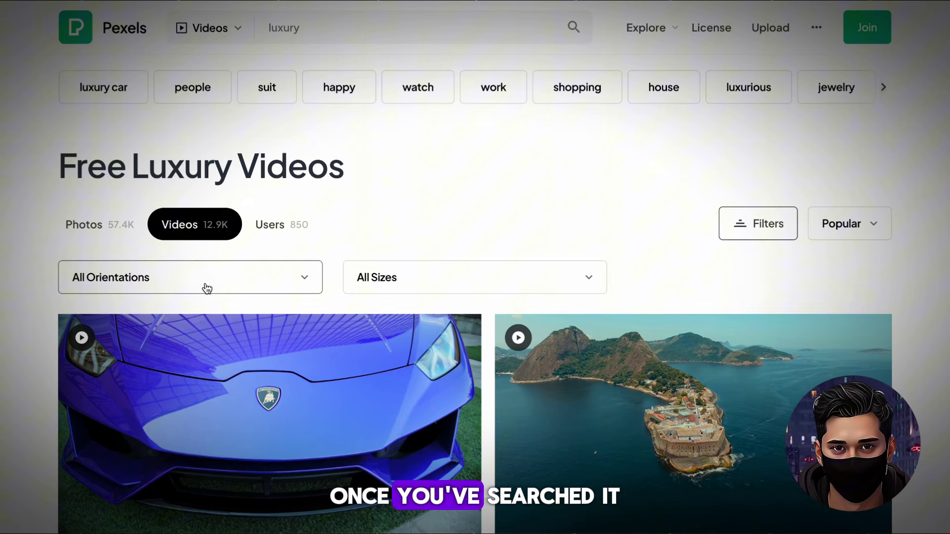
{"action": "left_click", "coordinate": [121, 276]}
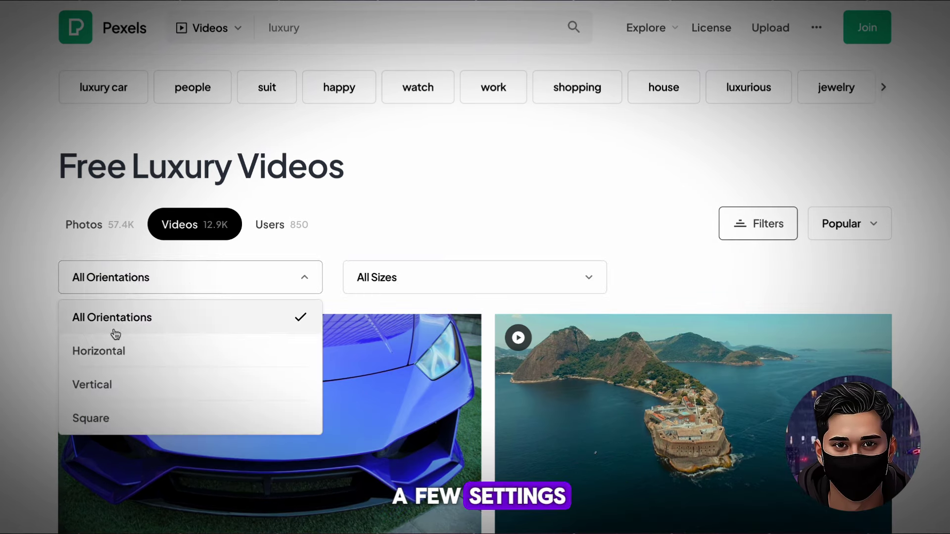
{"action": "left_click", "coordinate": [95, 382]}
{"action": "scroll", "coordinate": [28, 331], "scroll_direction": "down", "scroll_amount": 4}
- Select the full Emma story in ChatGPT for copying
{"action": "mouse_move", "coordinate": [160, 307]}
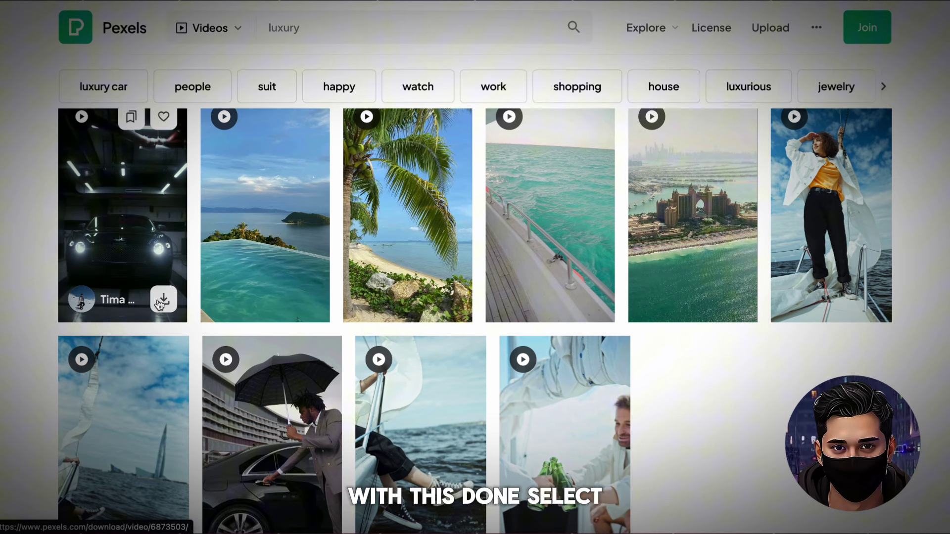
{"action": "mouse_move", "coordinate": [317, 304]}
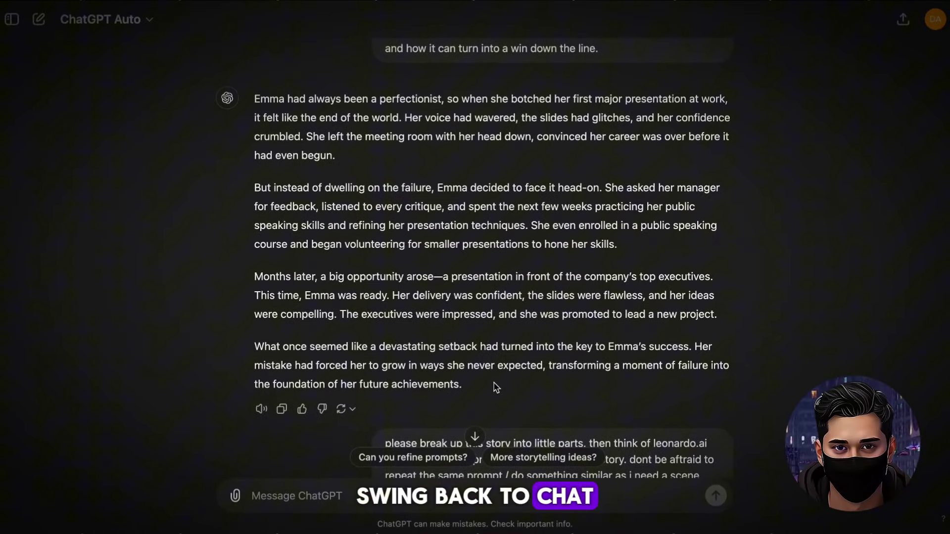
{"action": "left_click_drag", "start_coordinate": [493, 384], "coordinate": [245, 108]}
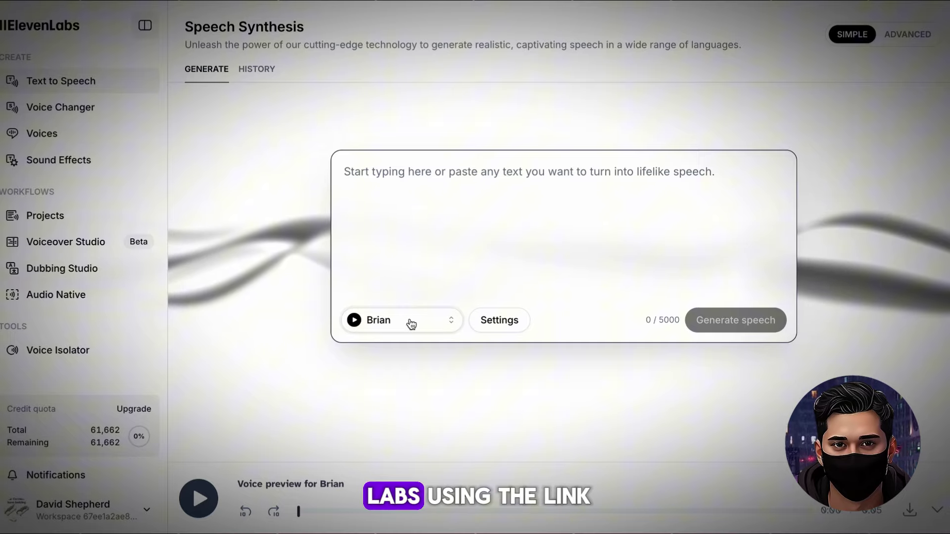
- Choose the Brian voice, paste the Emma story, and generate the speech
{"action": "left_click", "coordinate": [410, 322]}
{"action": "scroll", "coordinate": [366, 193], "scroll_direction": "down", "scroll_amount": 4}
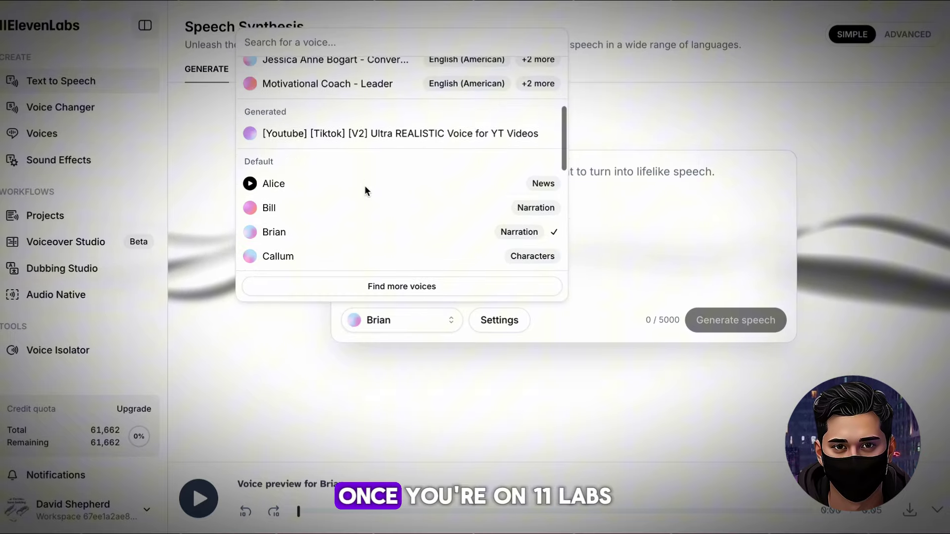
{"action": "left_click", "coordinate": [250, 233]}
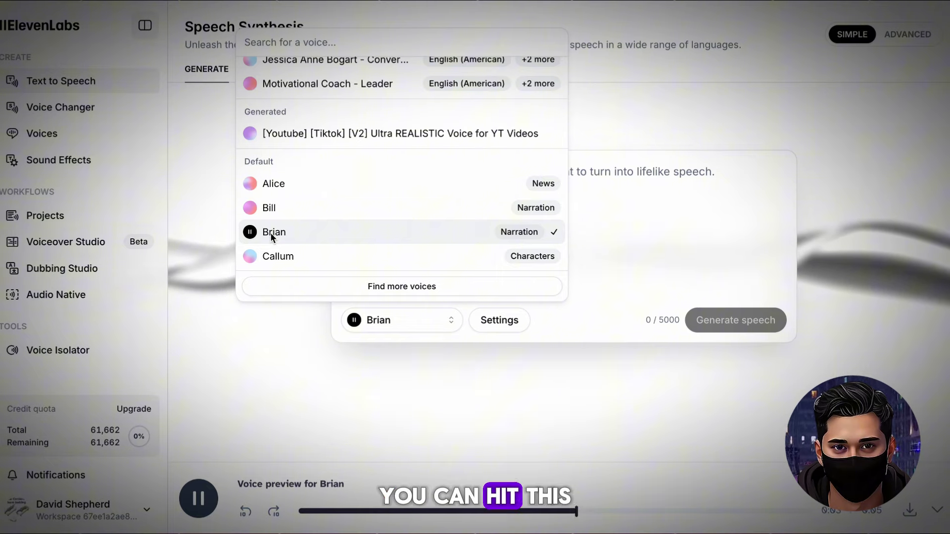
{"action": "left_click", "coordinate": [271, 233]}
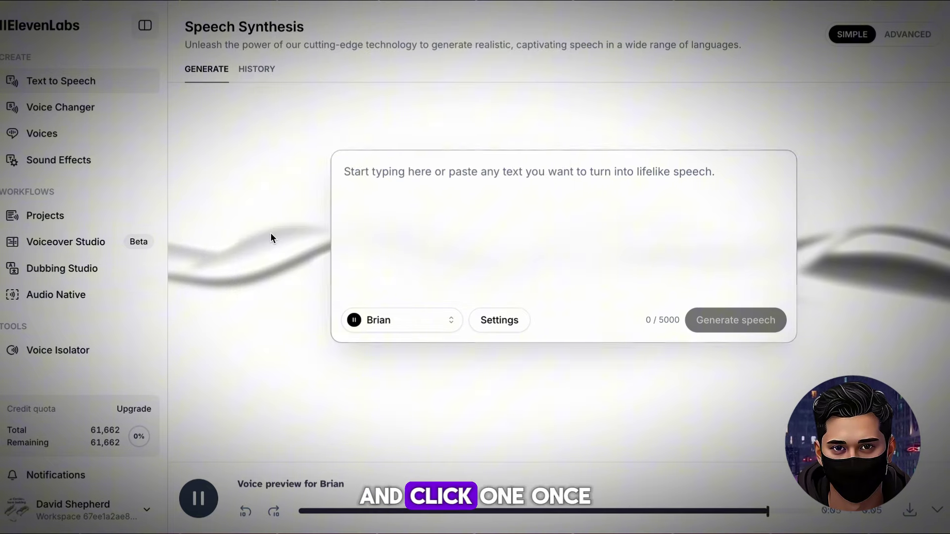
{"action": "left_click", "coordinate": [372, 212]}
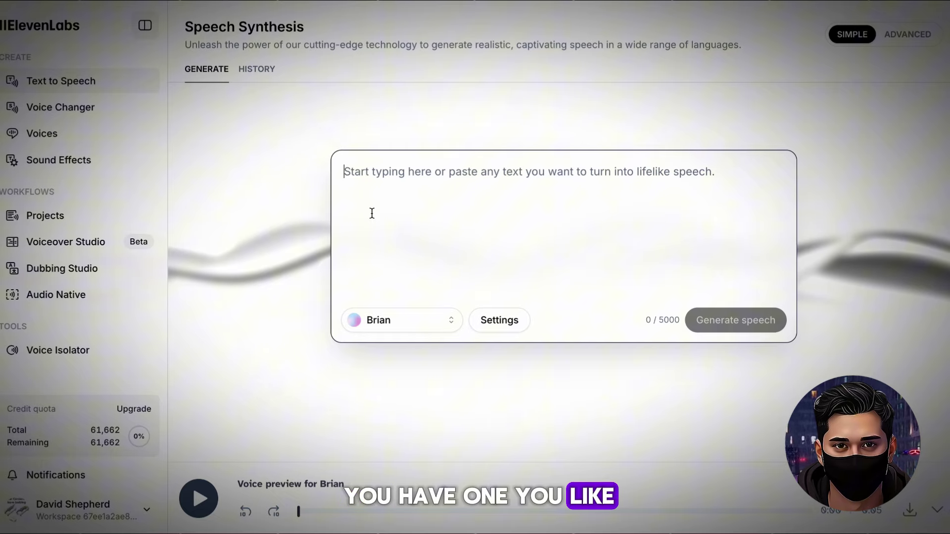
{"action": "key", "text": "ctrl+v"}
{"action": "left_click", "coordinate": [731, 372]}
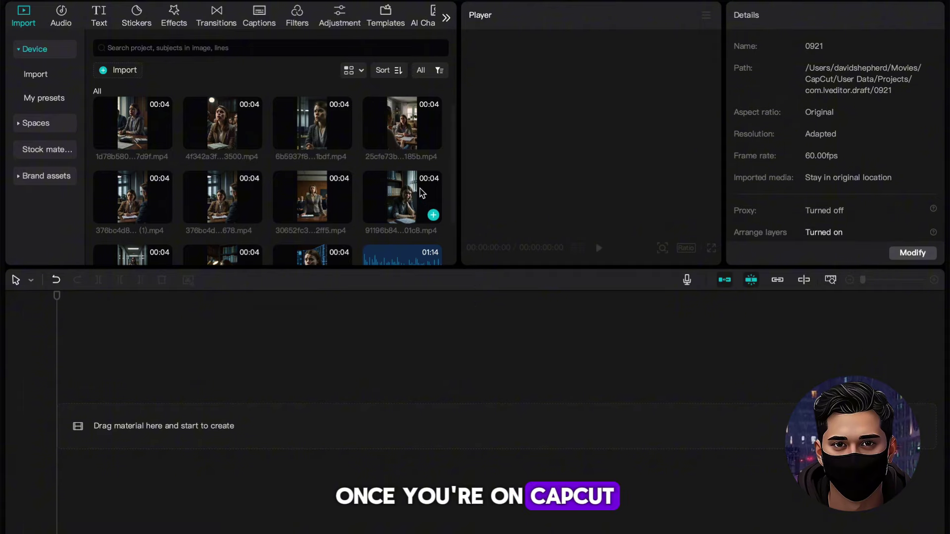
- Place the ElevenLabs voiceover mp3 at the timeline start and zoom the timeline in
{"action": "scroll", "coordinate": [418, 213], "scroll_direction": "down", "scroll_amount": 2}
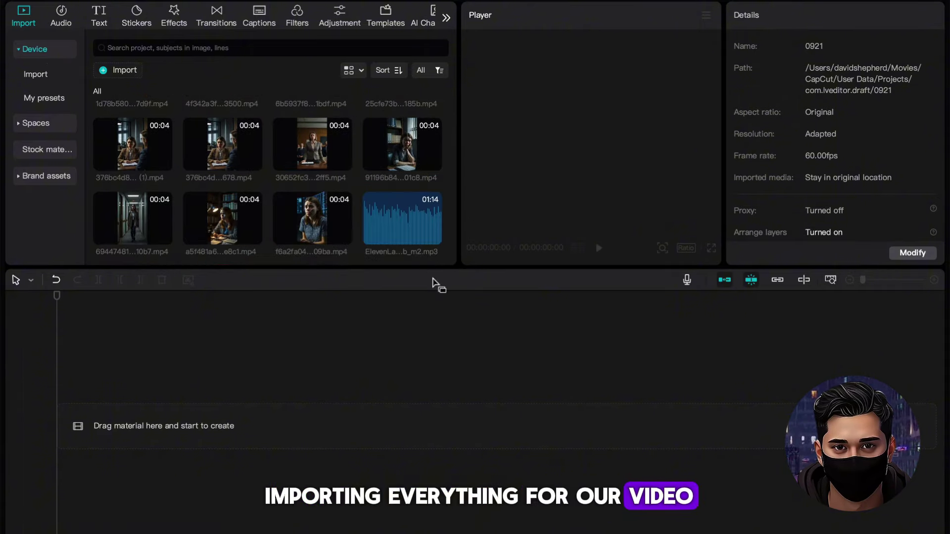
{"action": "left_click_drag", "start_coordinate": [432, 285], "coordinate": [96, 456]}
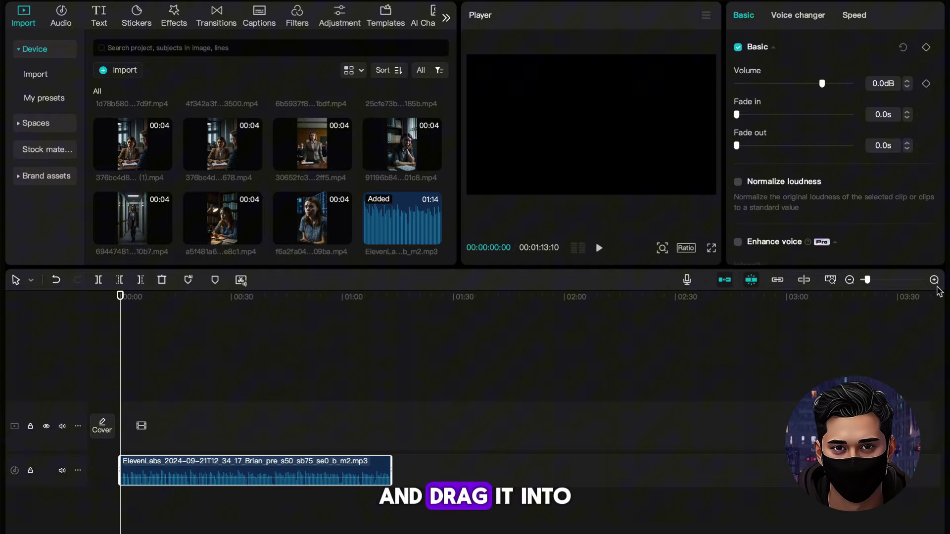
{"action": "left_click", "coordinate": [934, 280]}
{"action": "left_click", "coordinate": [935, 280]}
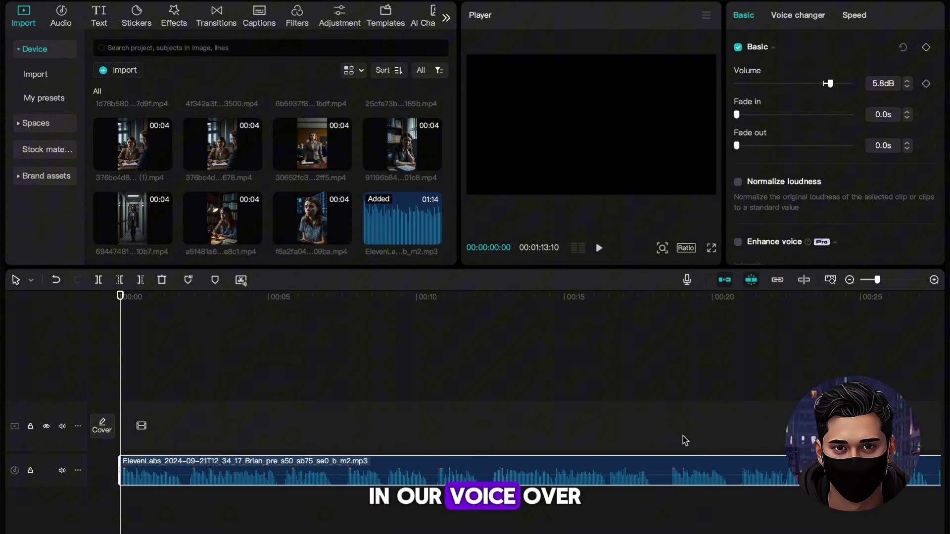
{"action": "scroll", "coordinate": [685, 441], "scroll_direction": "right", "scroll_amount": 3}
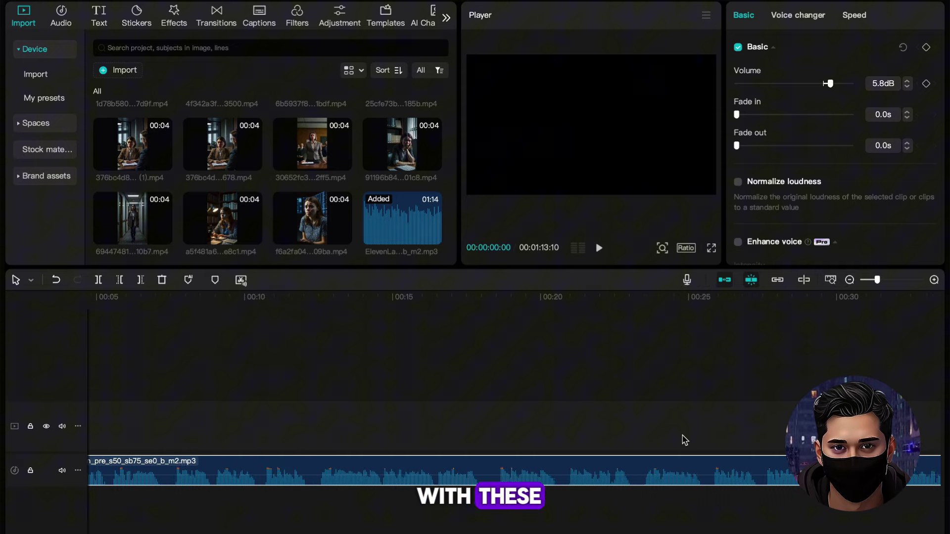
- Split the voiceover at 00:18, delete the short piece, and close the gap, shortening the project to 01:12:02
{"action": "left_click", "coordinate": [513, 446]}
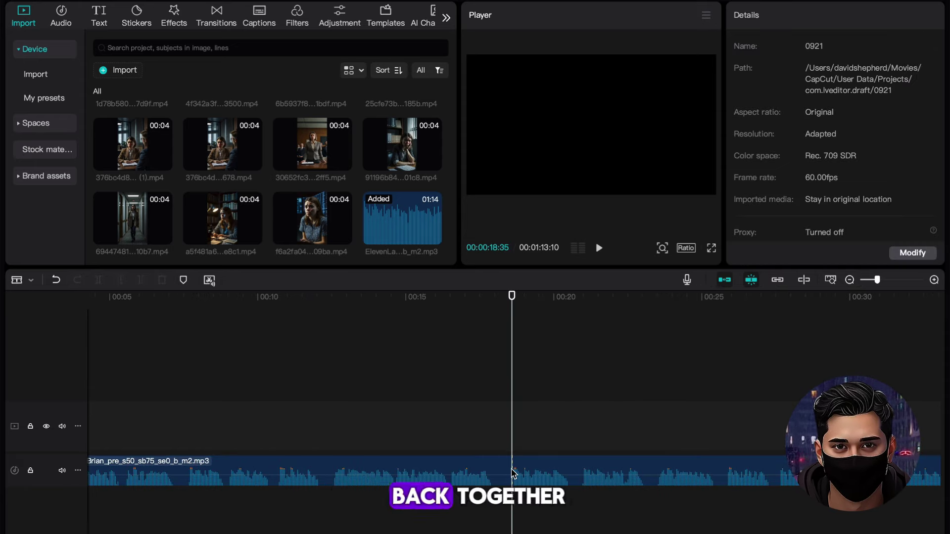
{"action": "key", "text": "ctrl+b"}
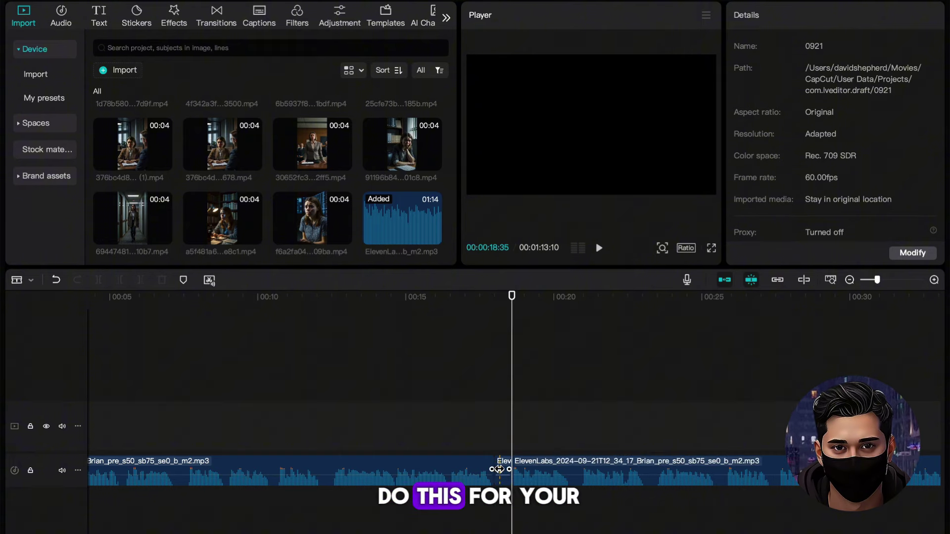
{"action": "left_click", "coordinate": [500, 469]}
{"action": "key", "text": "Delete"}
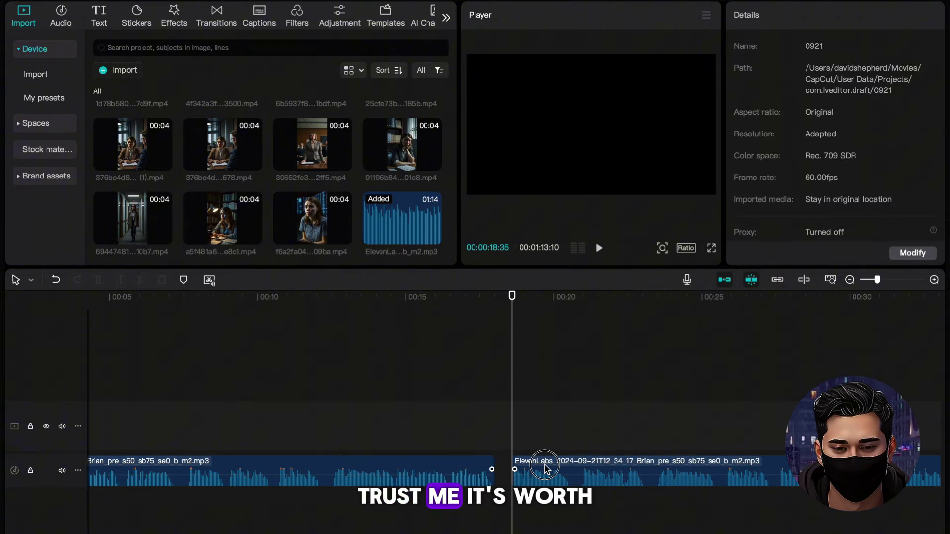
{"action": "left_click_drag", "start_coordinate": [544, 468], "coordinate": [523, 467]}
{"action": "scroll", "coordinate": [526, 470], "scroll_direction": "right", "scroll_amount": 10}
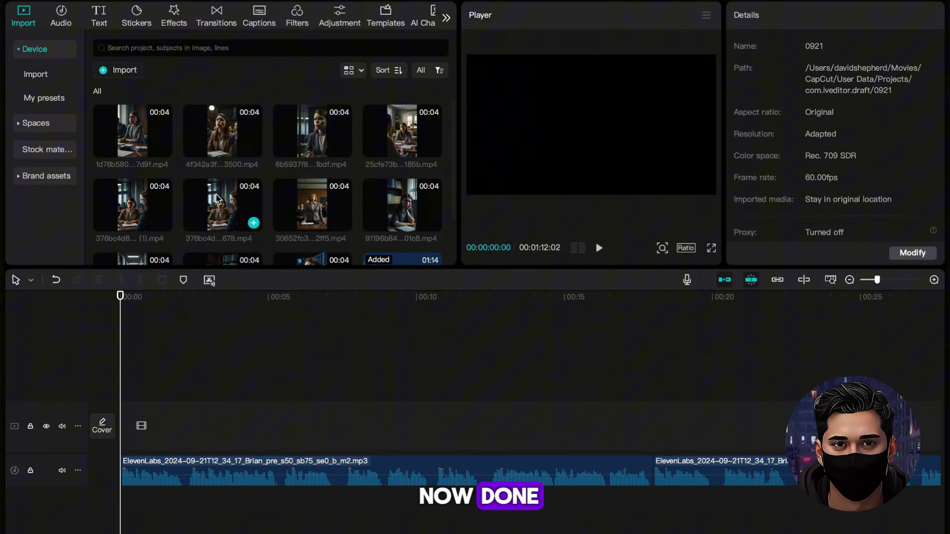
- Place the 4-second story clips in order along the video track, previewing playback after adding them
{"action": "scroll", "coordinate": [216, 198], "scroll_direction": "down", "scroll_amount": 2}
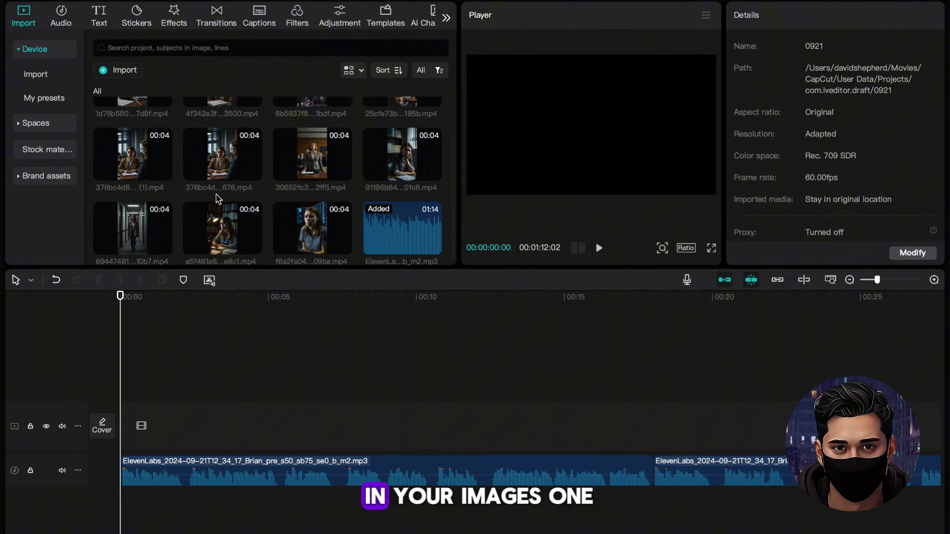
{"action": "left_click_drag", "start_coordinate": [303, 159], "coordinate": [117, 435]}
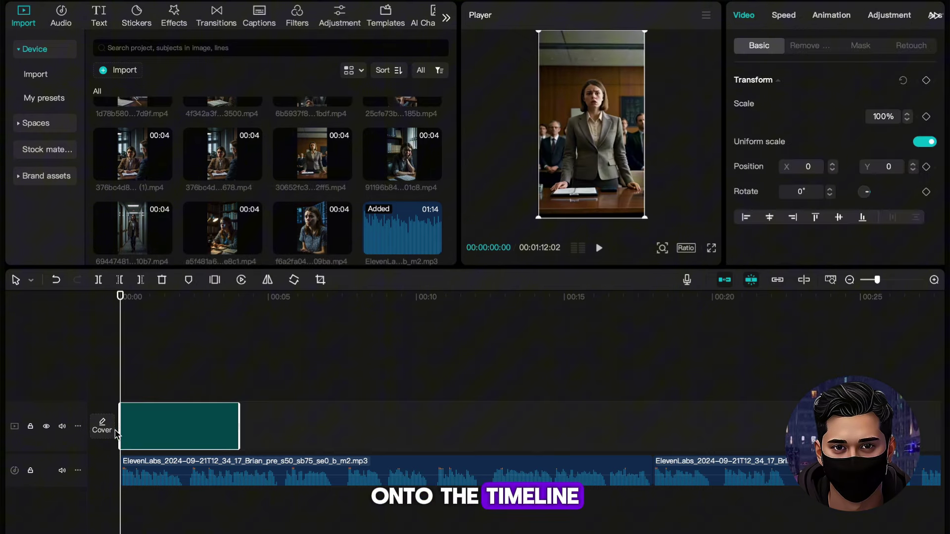
{"action": "key", "text": "space"}
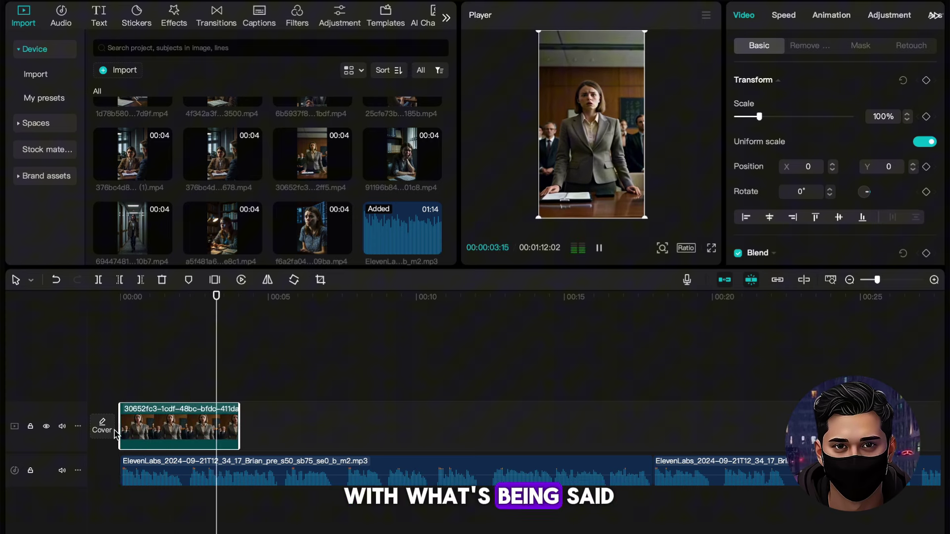
{"action": "key", "text": "space"}
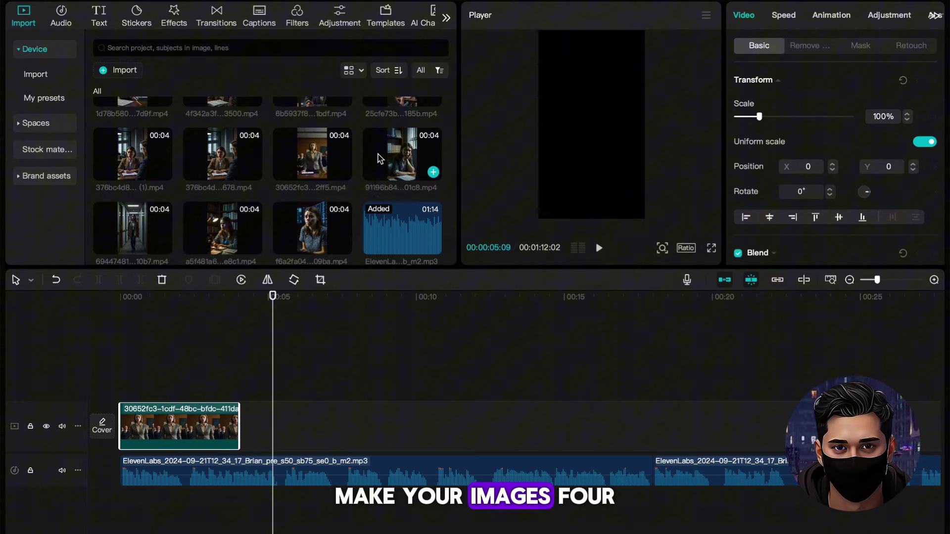
{"action": "left_click_drag", "start_coordinate": [403, 148], "coordinate": [253, 433]}
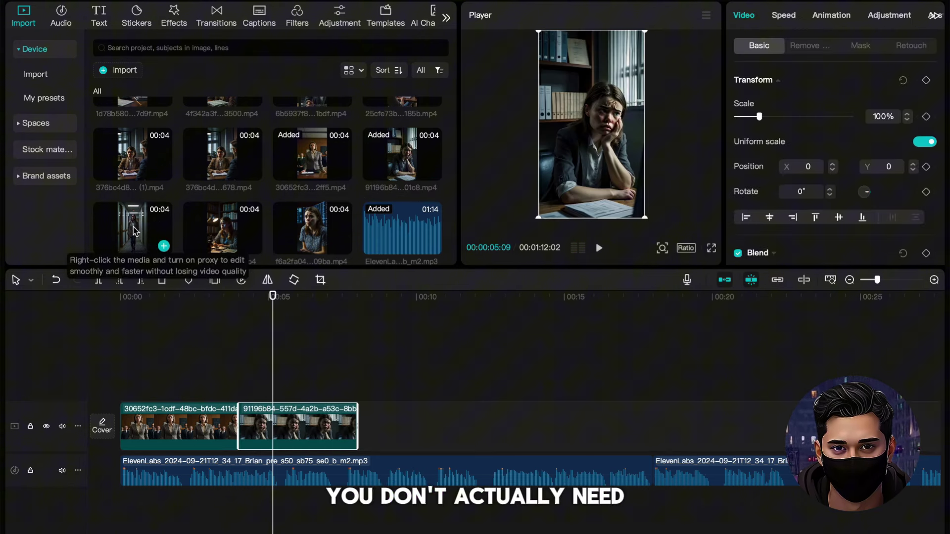
{"action": "left_click_drag", "start_coordinate": [297, 229], "coordinate": [385, 442]}
{"action": "key", "text": "space"}
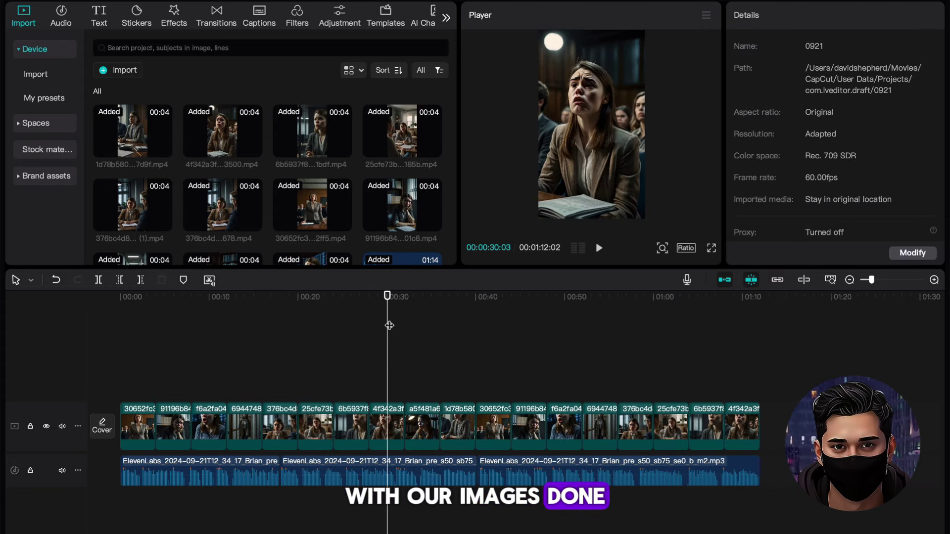
- Add a 0.3s Black Fade transition between the first two clips and apply it to all clips
{"action": "left_click_drag", "start_coordinate": [390, 325], "coordinate": [120, 291]}
{"action": "left_click", "coordinate": [207, 19]}
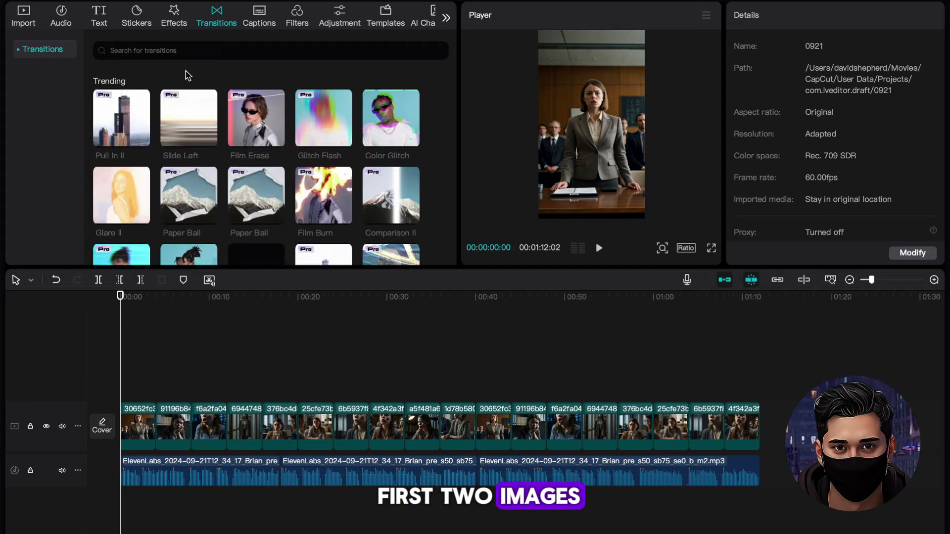
{"action": "left_click", "coordinate": [182, 50]}
{"action": "left_click", "coordinate": [149, 92]}
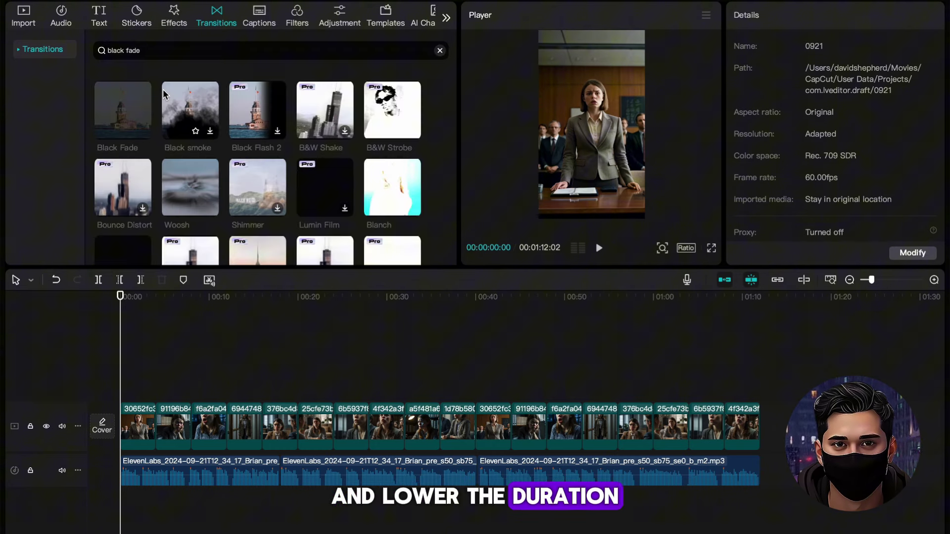
{"action": "mouse_move", "coordinate": [135, 134]}
{"action": "left_click_drag", "start_coordinate": [135, 134], "coordinate": [154, 427]}
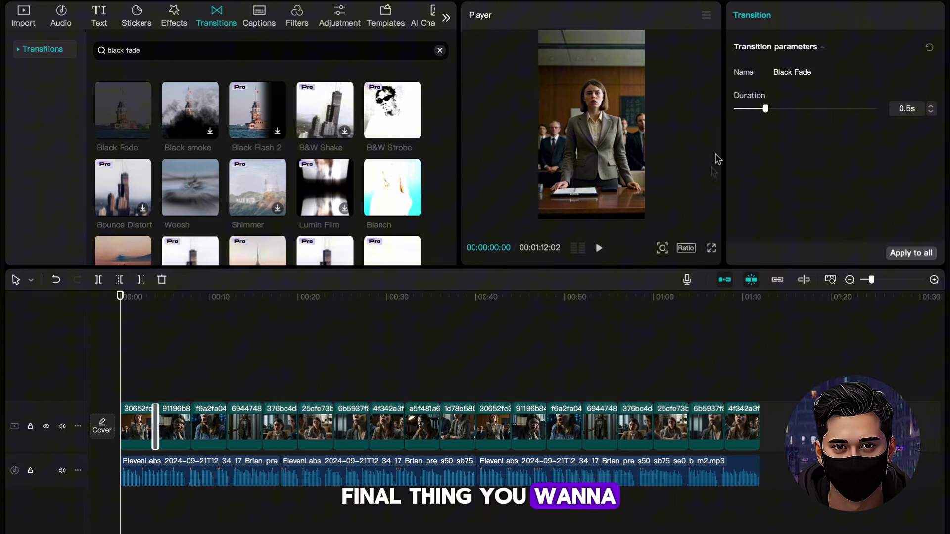
{"action": "left_click_drag", "start_coordinate": [766, 113], "coordinate": [753, 113]}
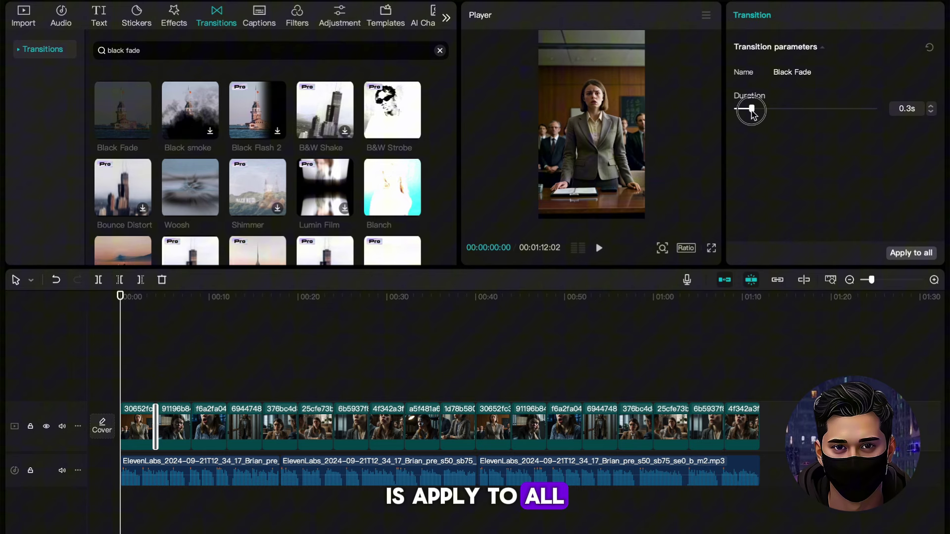
{"action": "left_click", "coordinate": [914, 256]}
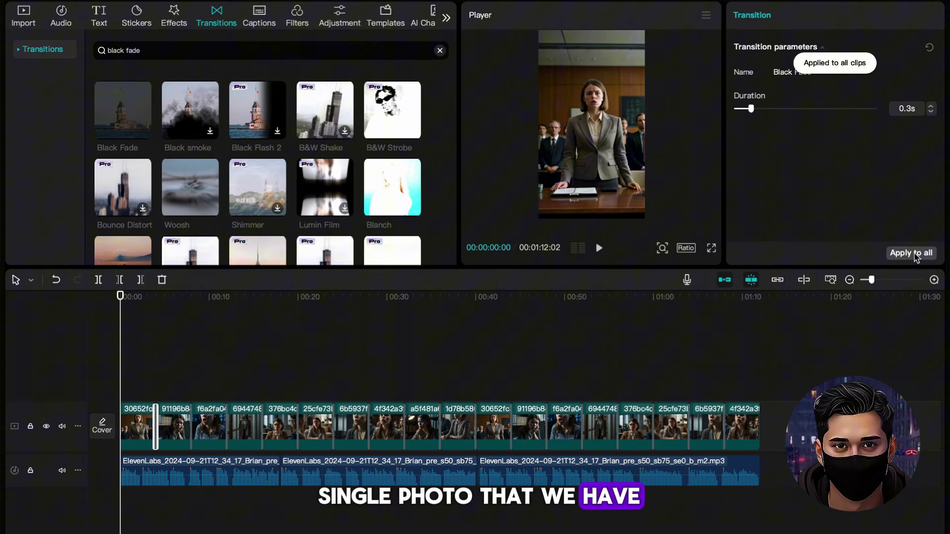
- Add a custom adjustment layer and stretch it across the whole timeline
{"action": "left_click", "coordinate": [113, 348]}
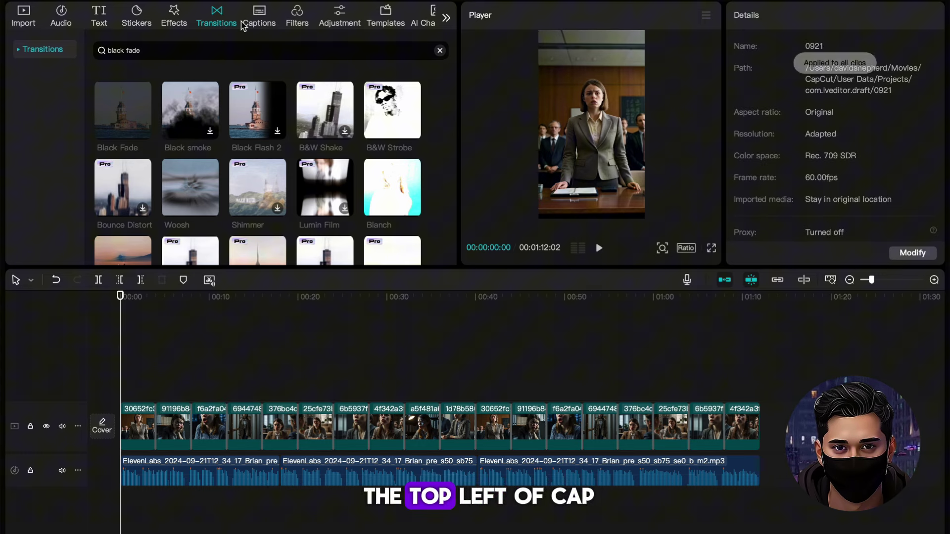
{"action": "left_click", "coordinate": [336, 15]}
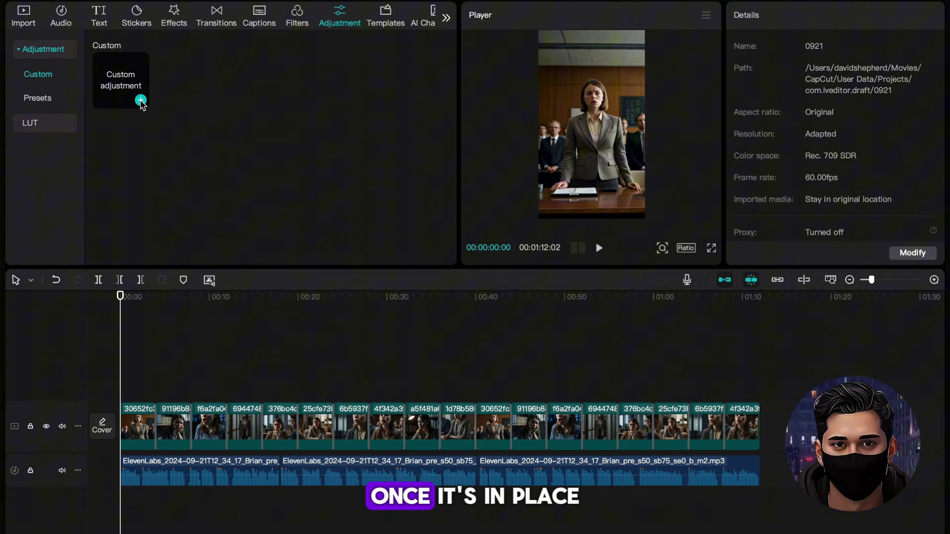
{"action": "left_click", "coordinate": [141, 101]}
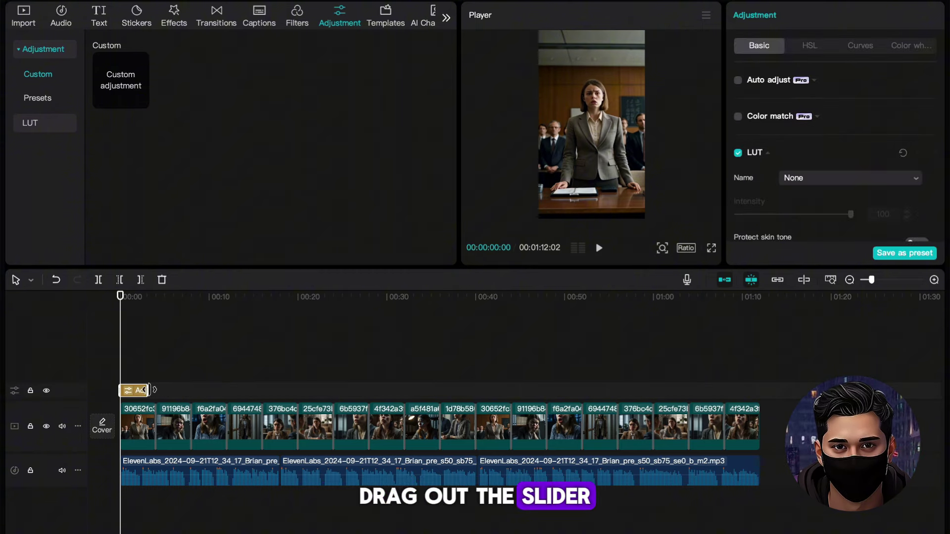
{"action": "left_click_drag", "start_coordinate": [144, 390], "coordinate": [759, 405]}
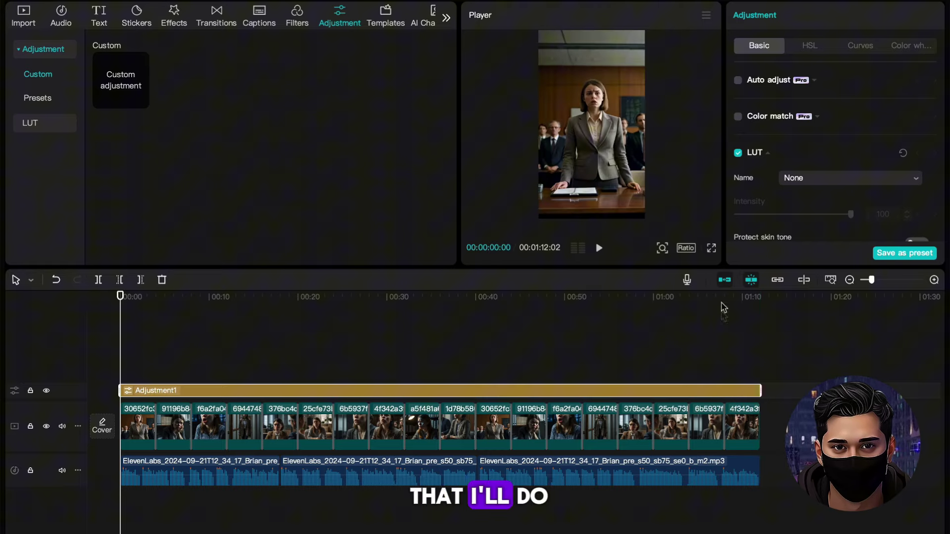
- Set the adjustment layer's saturation to 10 and vignette to 25
{"action": "scroll", "coordinate": [825, 188], "scroll_direction": "down", "scroll_amount": 5}
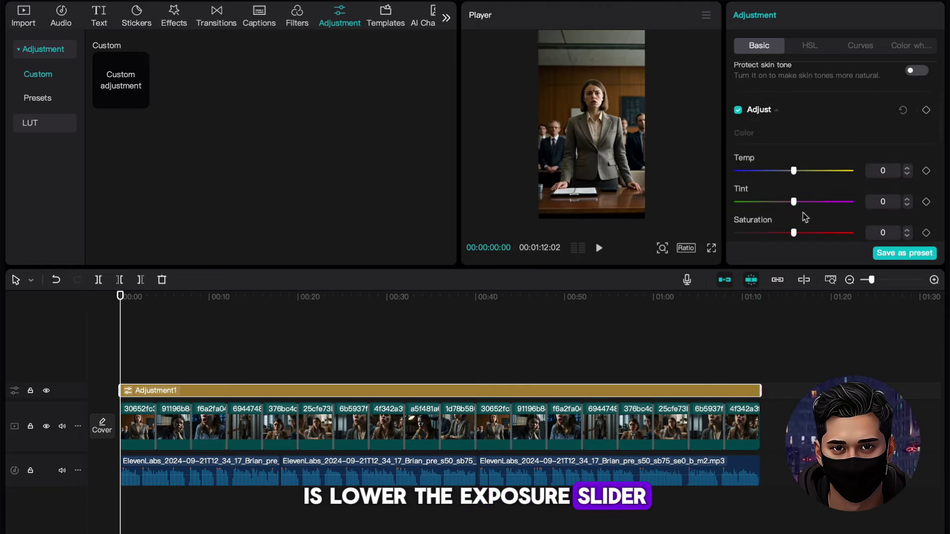
{"action": "left_click_drag", "start_coordinate": [802, 233], "coordinate": [808, 234]}
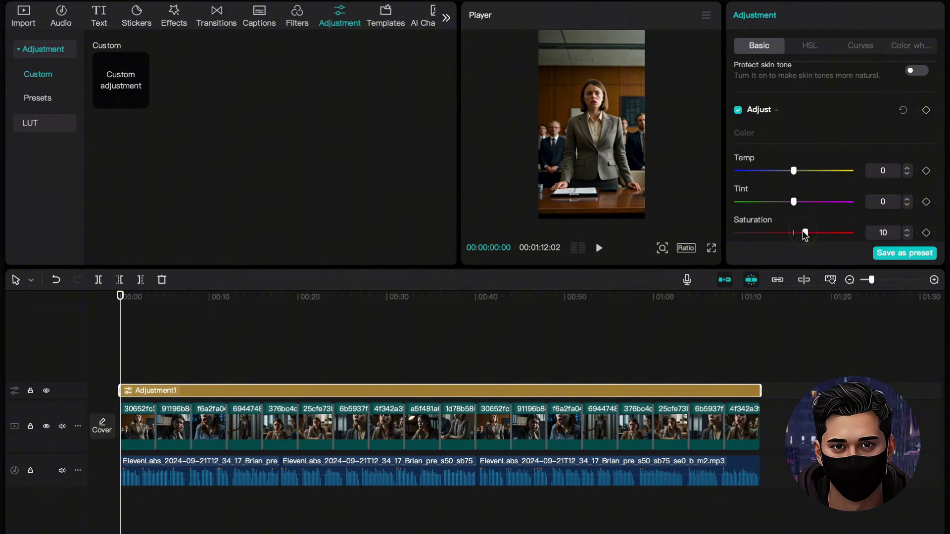
{"action": "scroll", "coordinate": [809, 203], "scroll_direction": "down", "scroll_amount": 10}
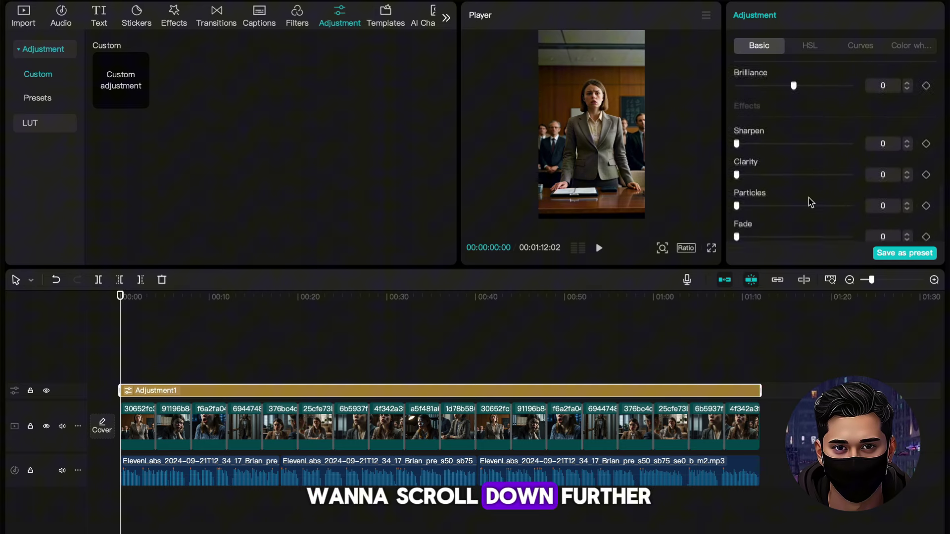
{"action": "scroll", "coordinate": [811, 203], "scroll_direction": "down", "scroll_amount": 2}
{"action": "left_click_drag", "start_coordinate": [794, 234], "coordinate": [822, 242]}
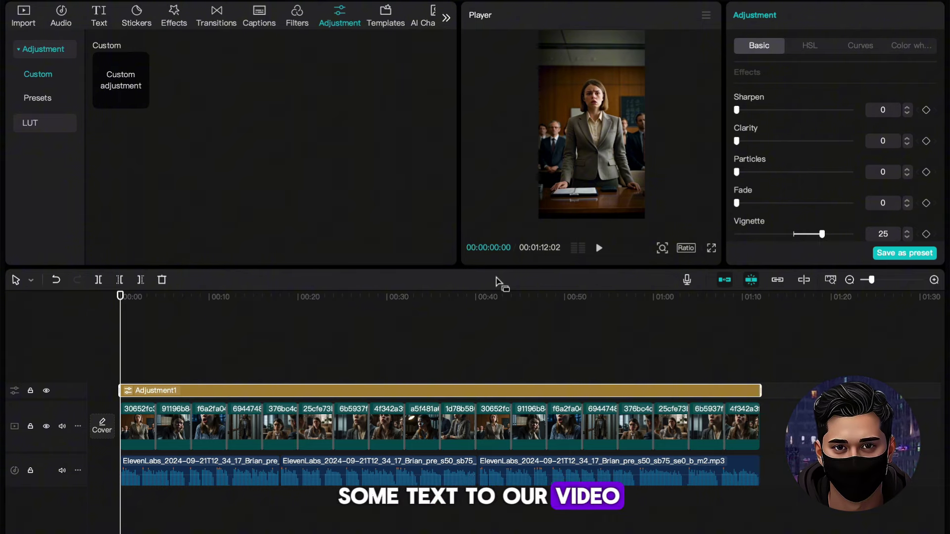
- Generate auto captions from the voiceover with English as the spoken language
{"action": "left_click", "coordinate": [100, 25]}
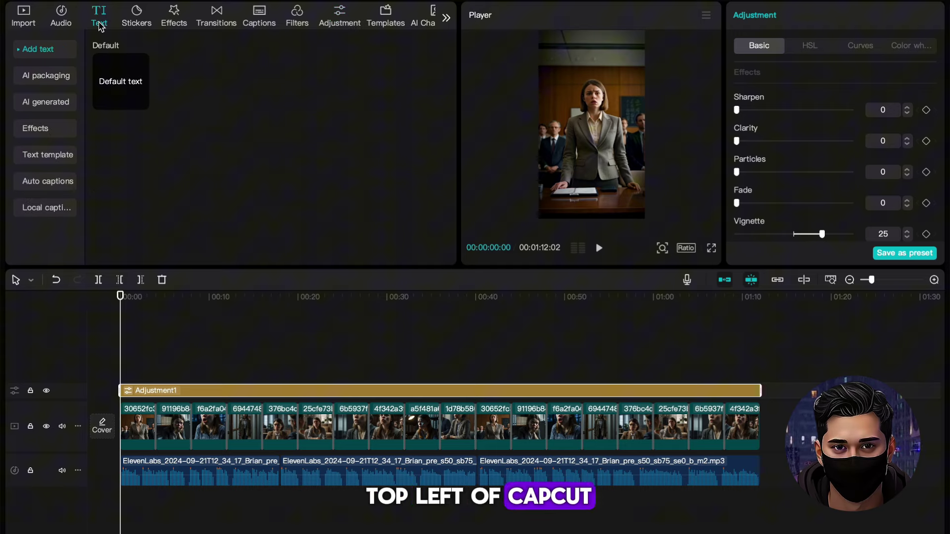
{"action": "left_click", "coordinate": [47, 182]}
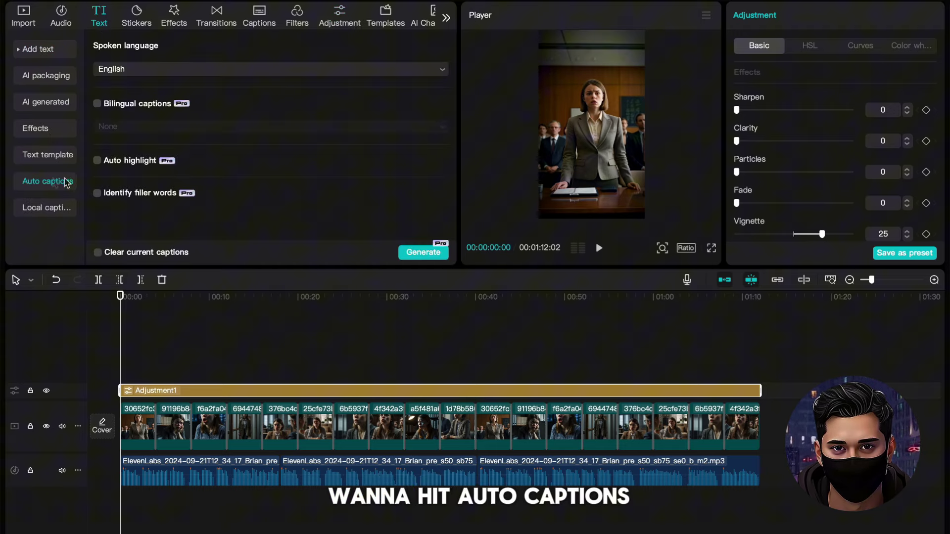
{"action": "left_click", "coordinate": [420, 254]}
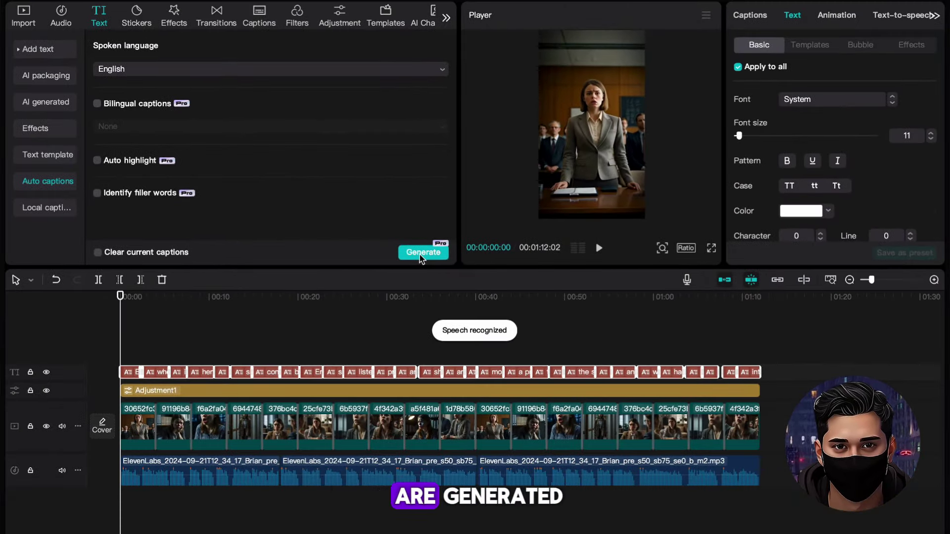
- Apply The quick text template to all captions and preview them around 00:20
{"action": "key", "text": "space"}
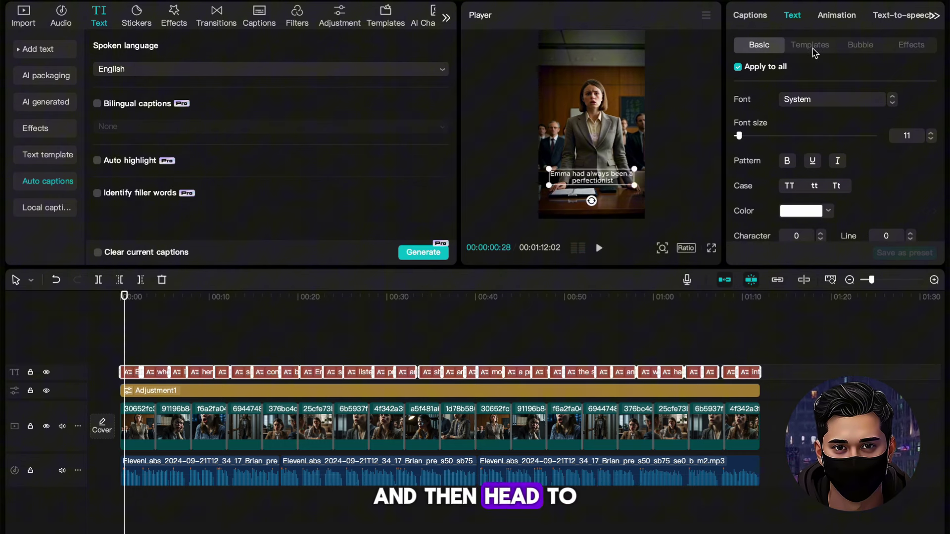
{"action": "left_click", "coordinate": [814, 49]}
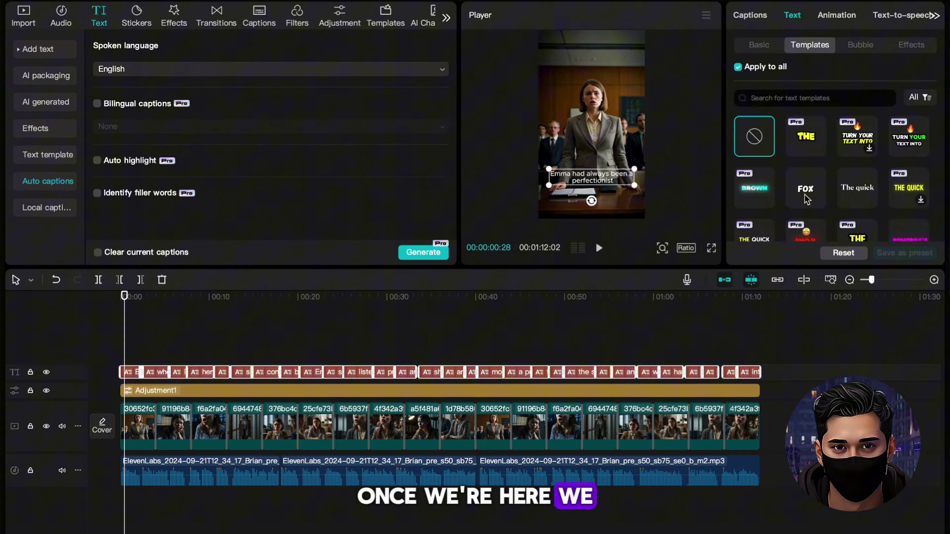
{"action": "scroll", "coordinate": [805, 194], "scroll_direction": "down", "scroll_amount": 1}
{"action": "left_click", "coordinate": [864, 178]}
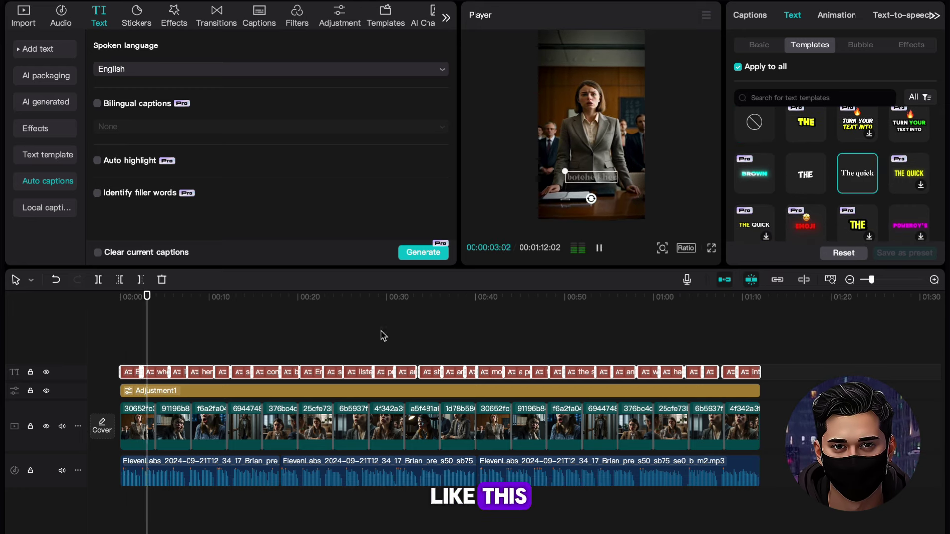
{"action": "left_click", "coordinate": [297, 337]}
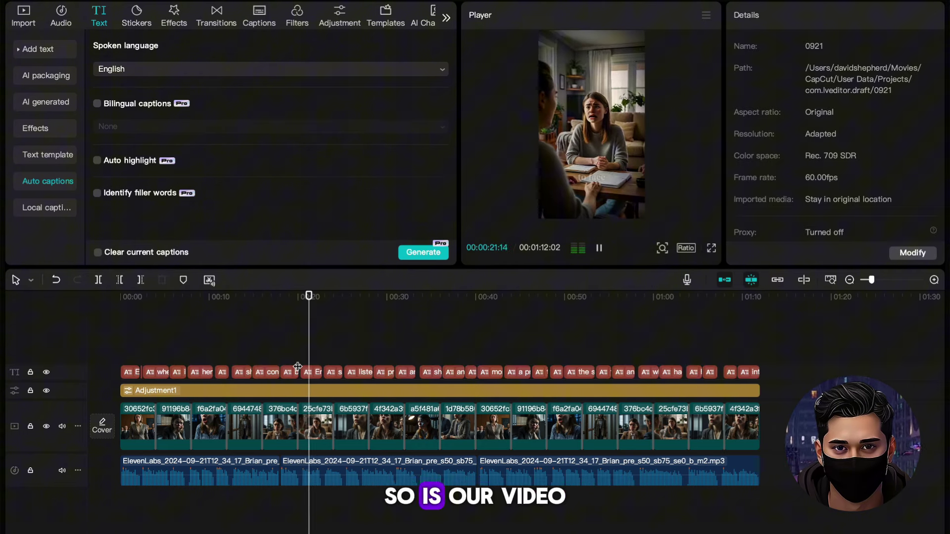